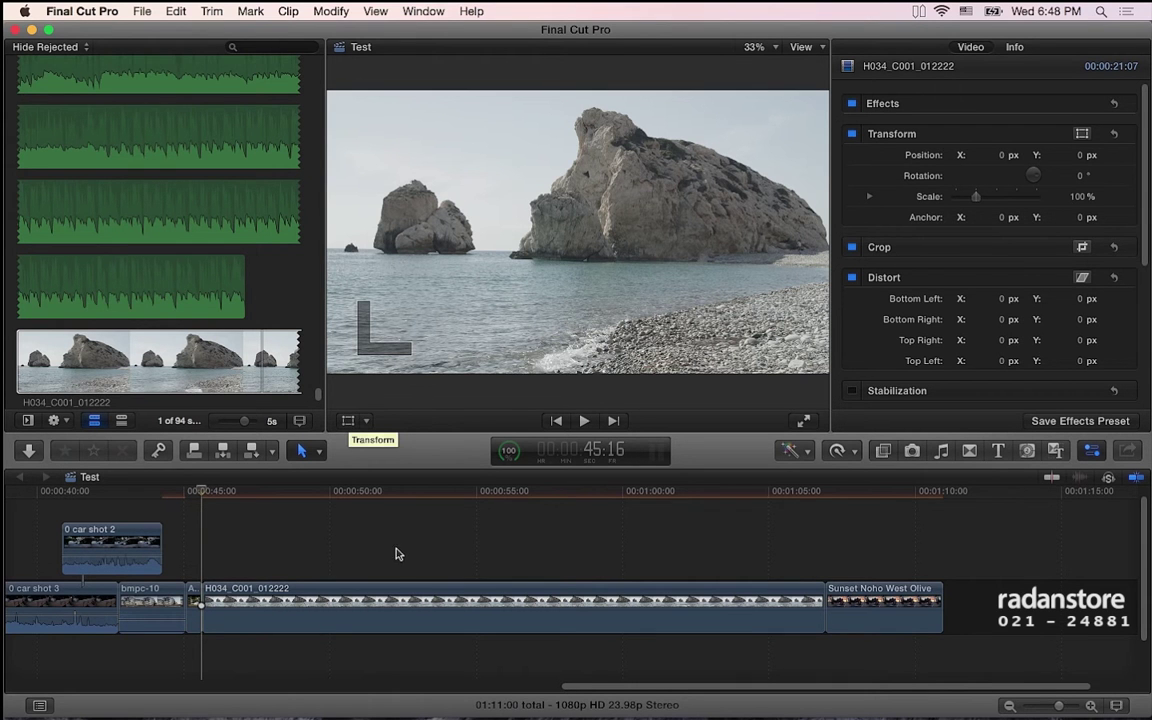
- Scale the 0 car shot 2 clip to 117.86% and move it right to X 79.4 px, Y 3.1 px
scroll(397, 555, "left", 5)
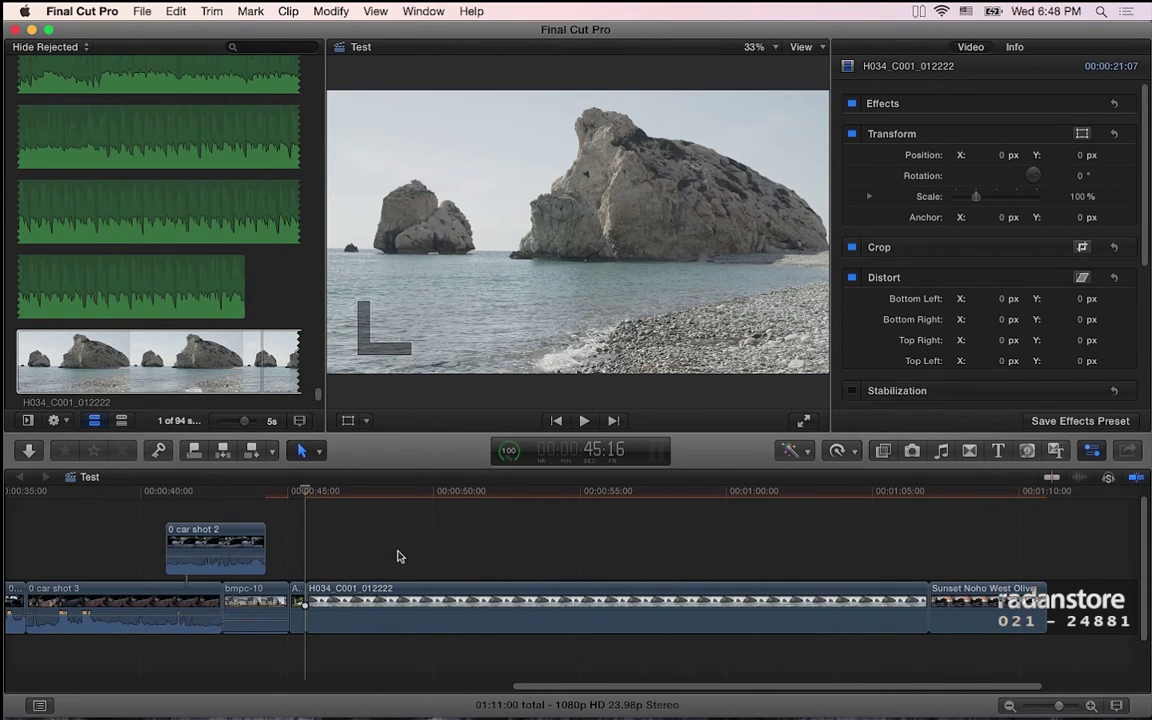
left_click(193, 540)
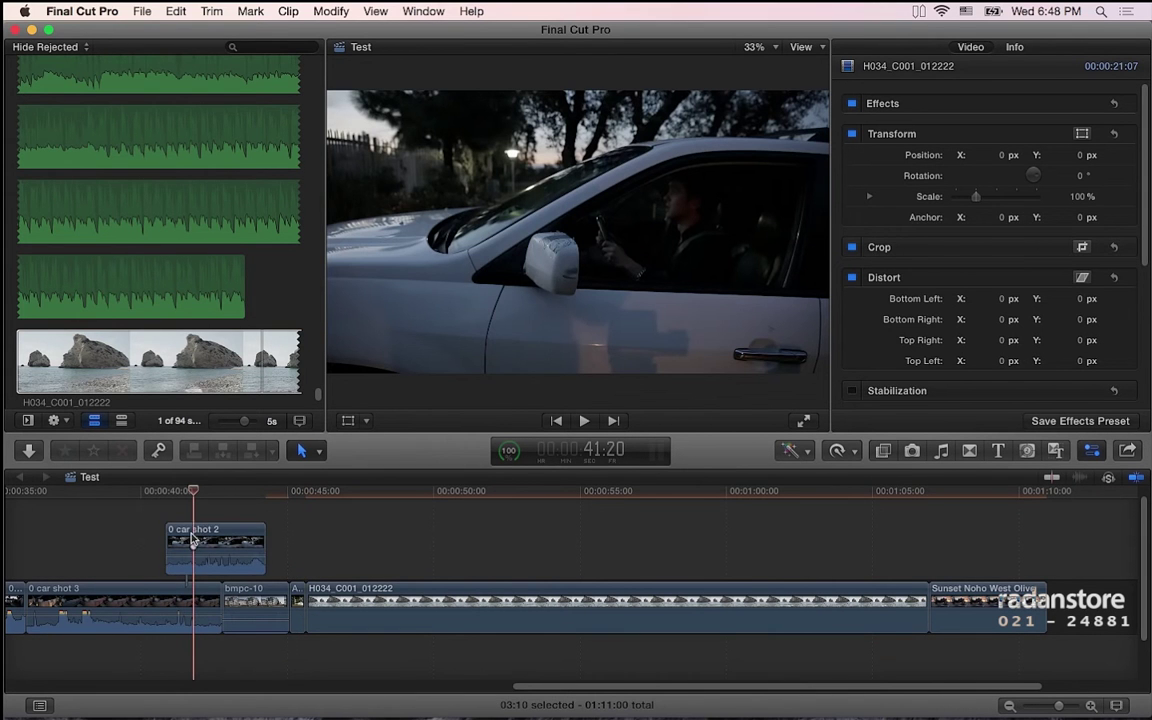
left_click(348, 420)
left_click_drag(488, 319, 563, 316)
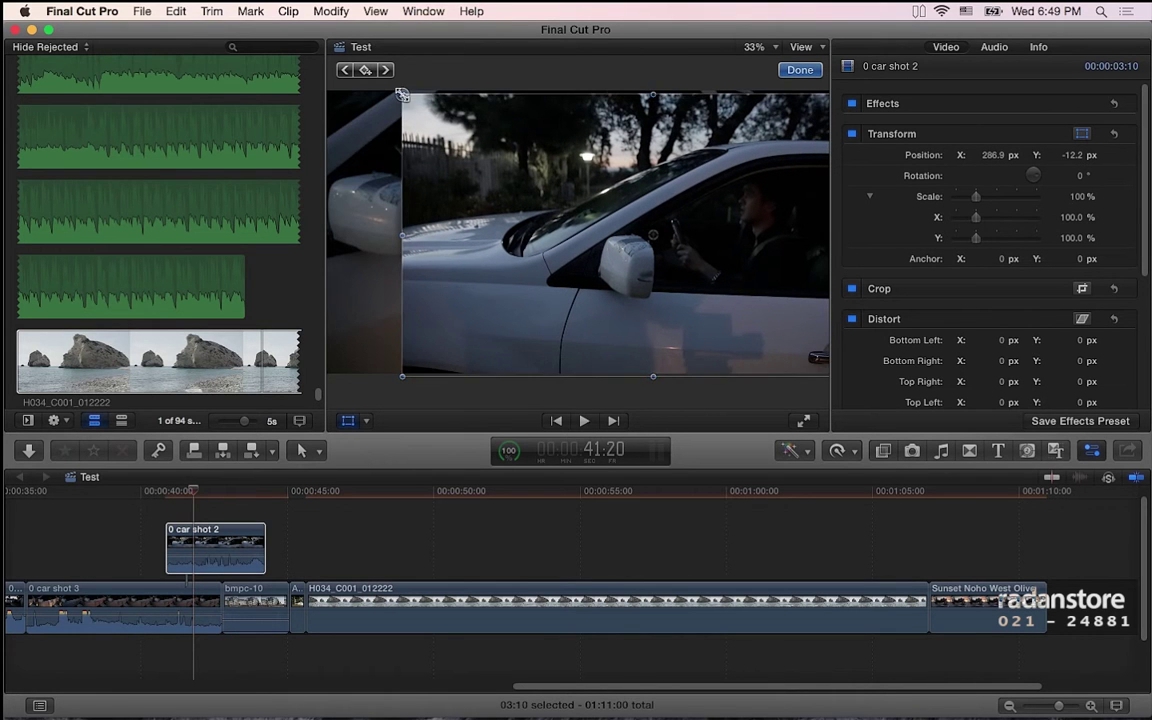
left_click_drag(402, 94, 357, 69)
left_click_drag(494, 162, 440, 160)
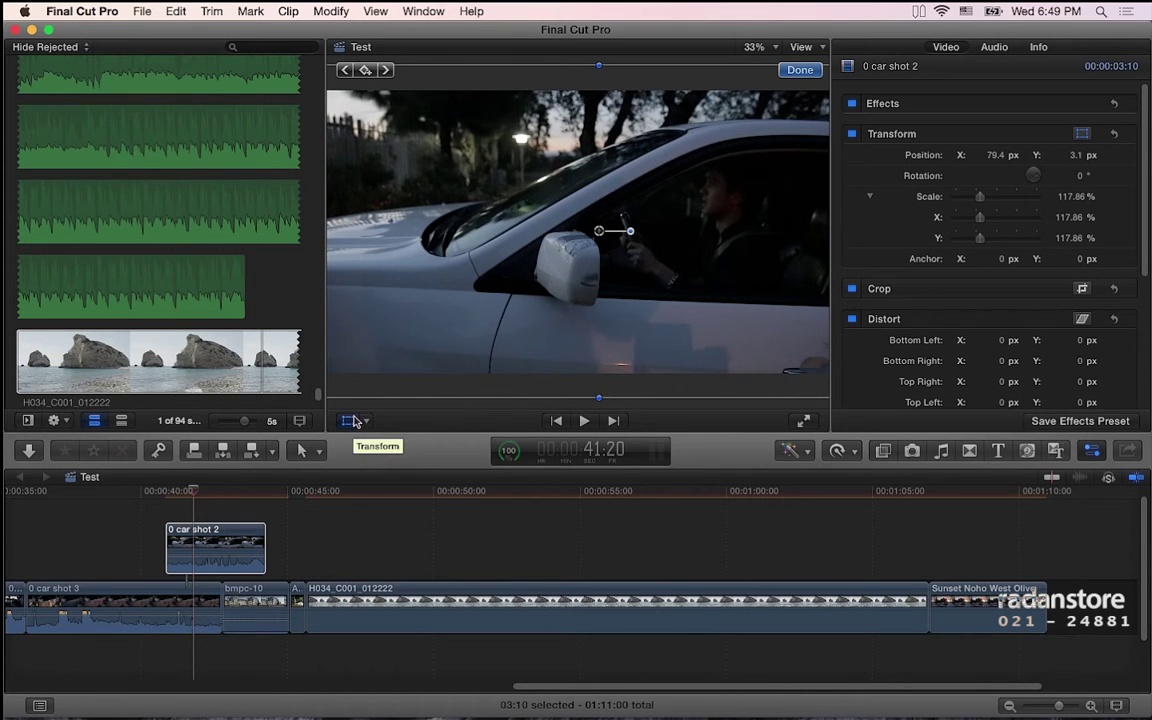
- Hide the media browser from the Window menu so the viewer gets more room
left_click(415, 10)
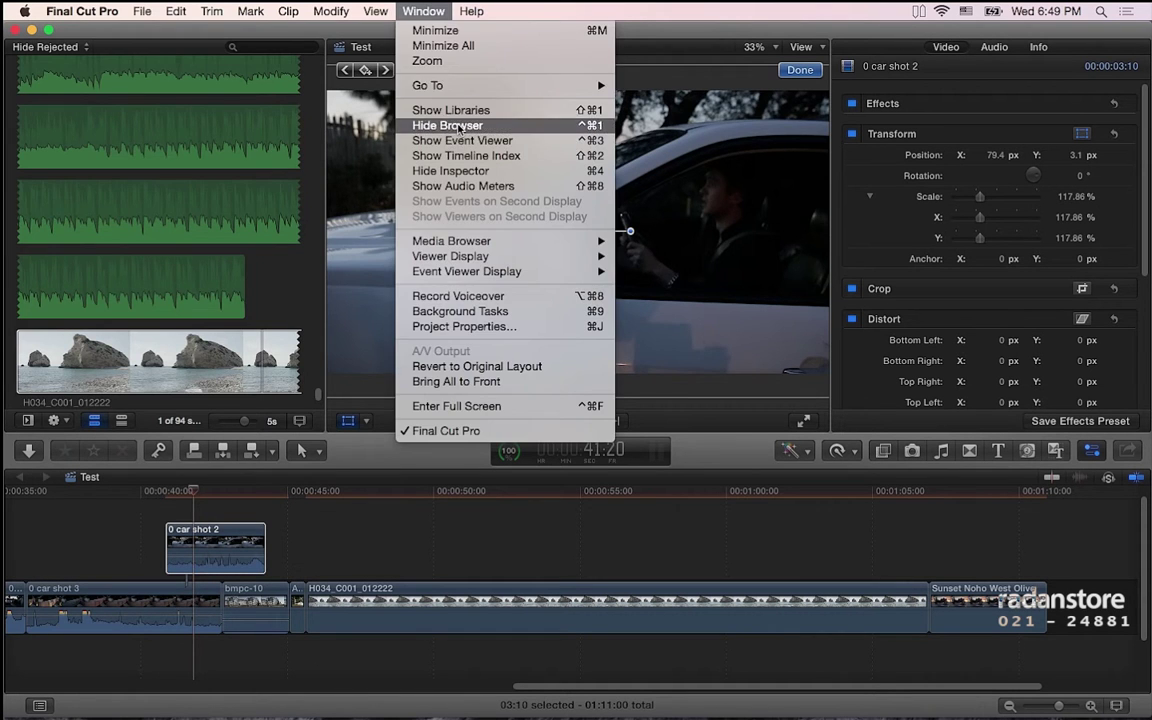
left_click(447, 125)
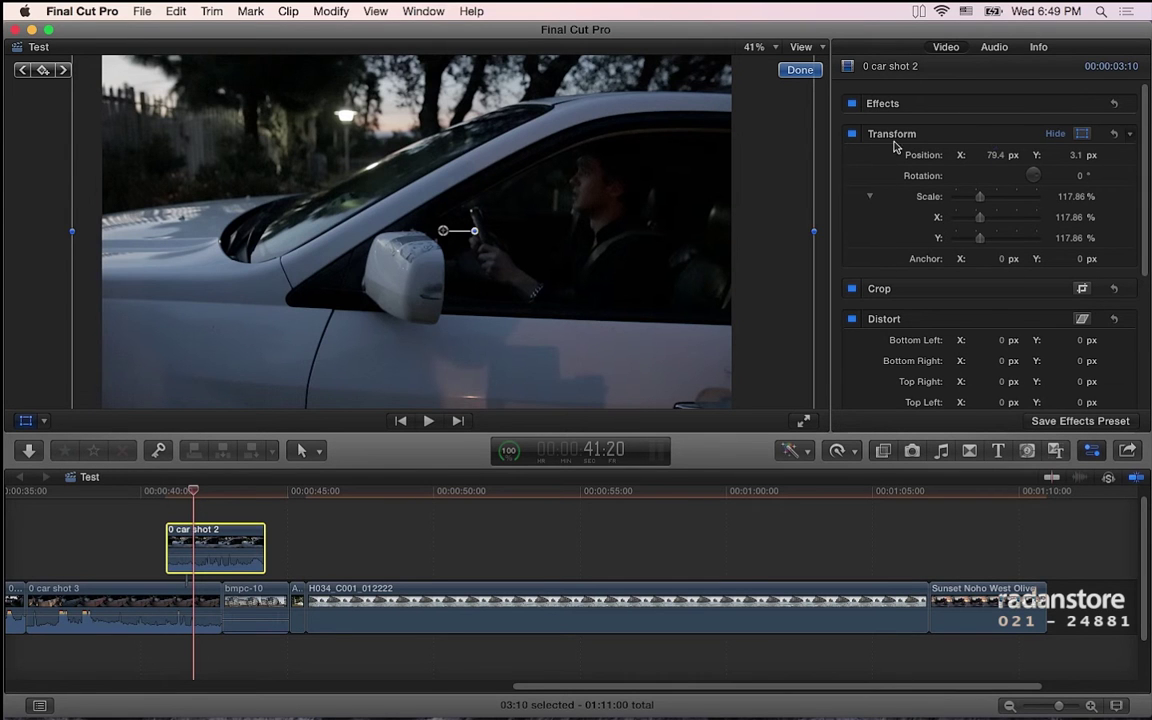
mouse_move(898, 201)
mouse_move(929, 162)
- Resize the car clip to 102.77% scale with 100.5% width, recentred at X -0.6 px
left_click_drag(979, 196, 979, 199)
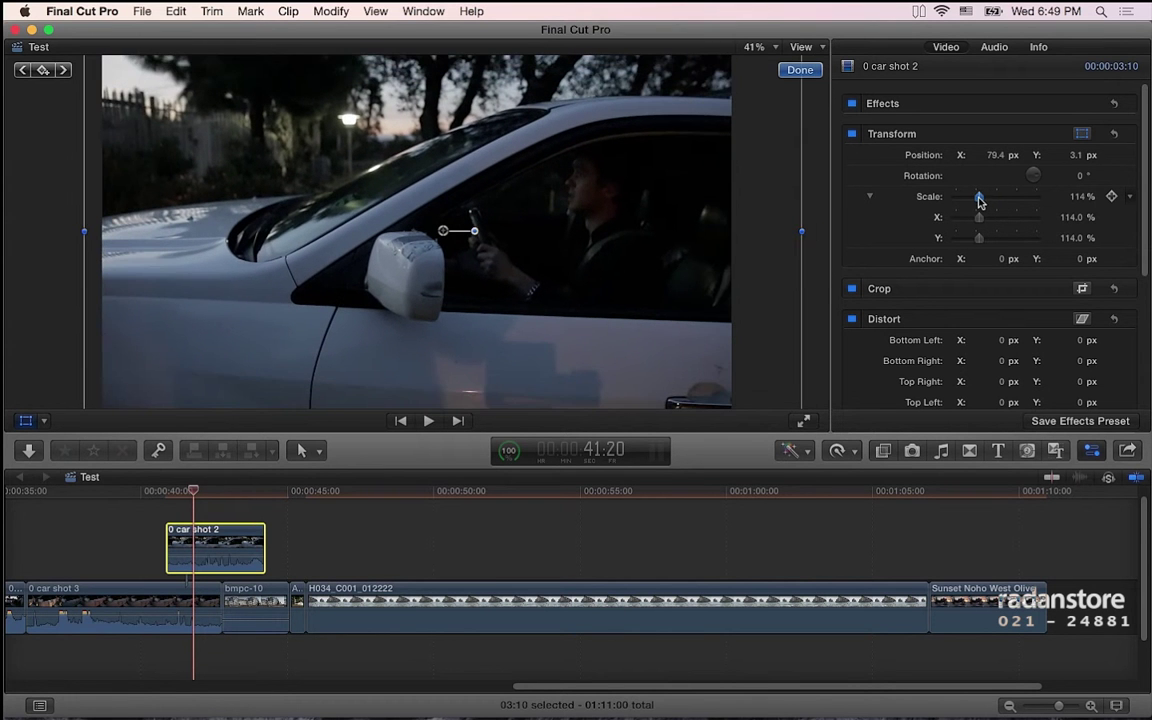
left_click_drag(83, 231, 99, 231)
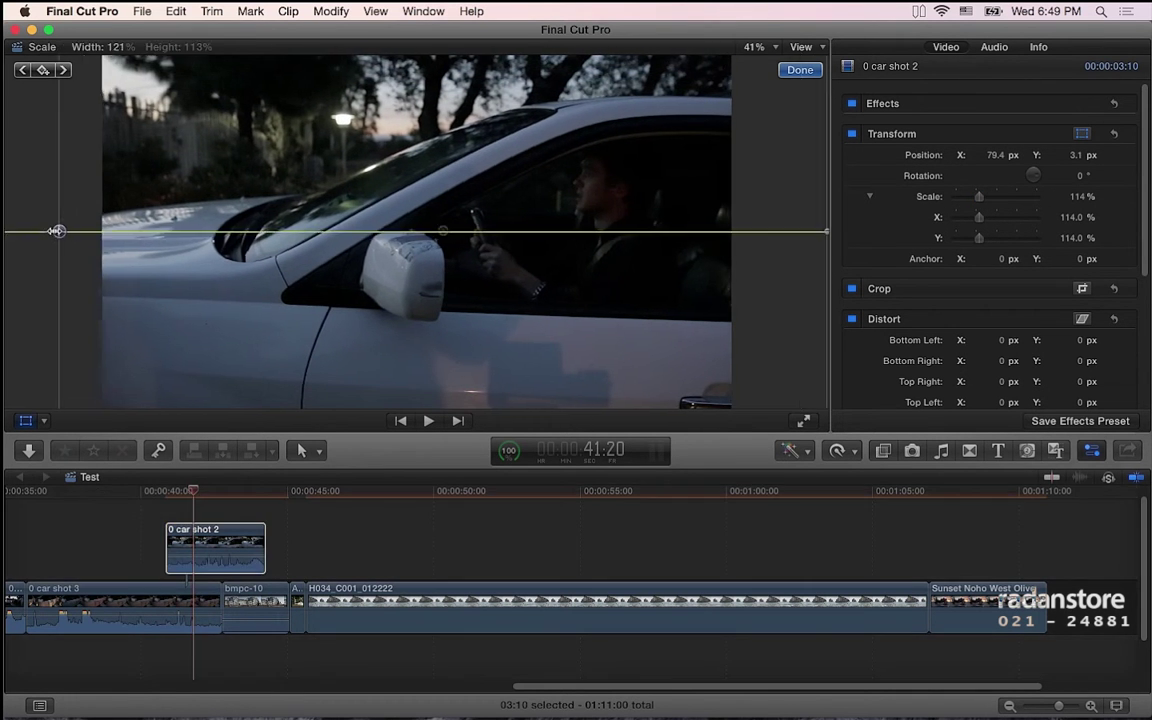
key("super+z")
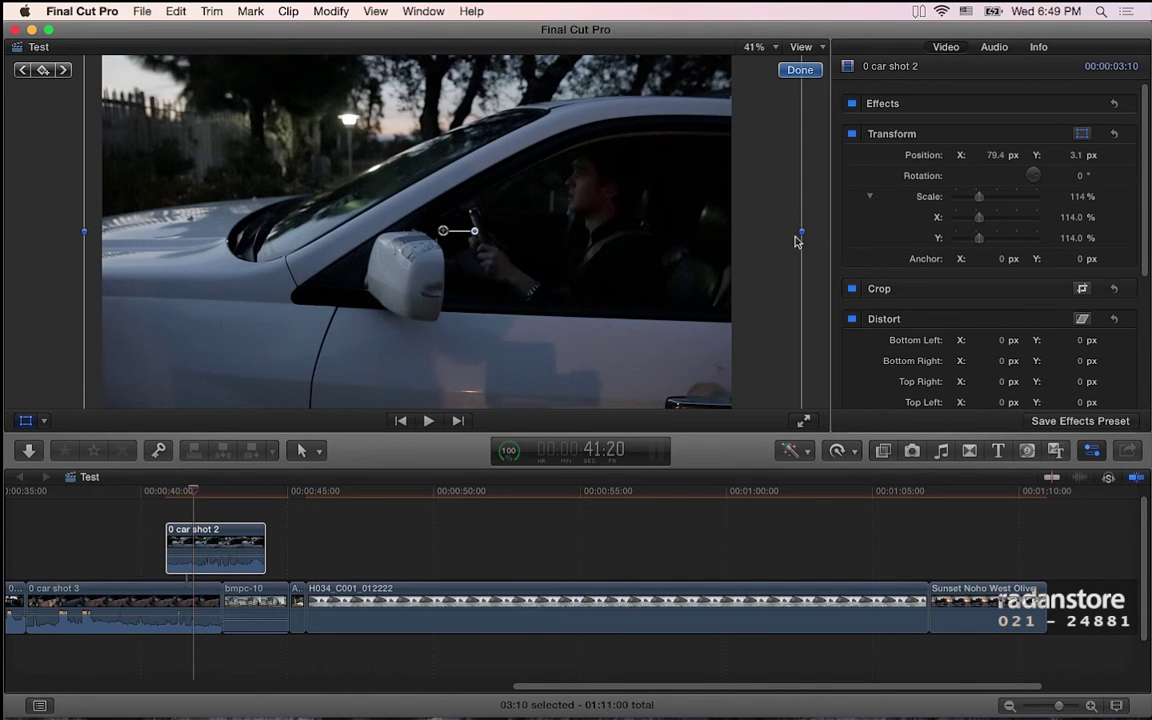
left_click_drag(803, 230, 793, 231)
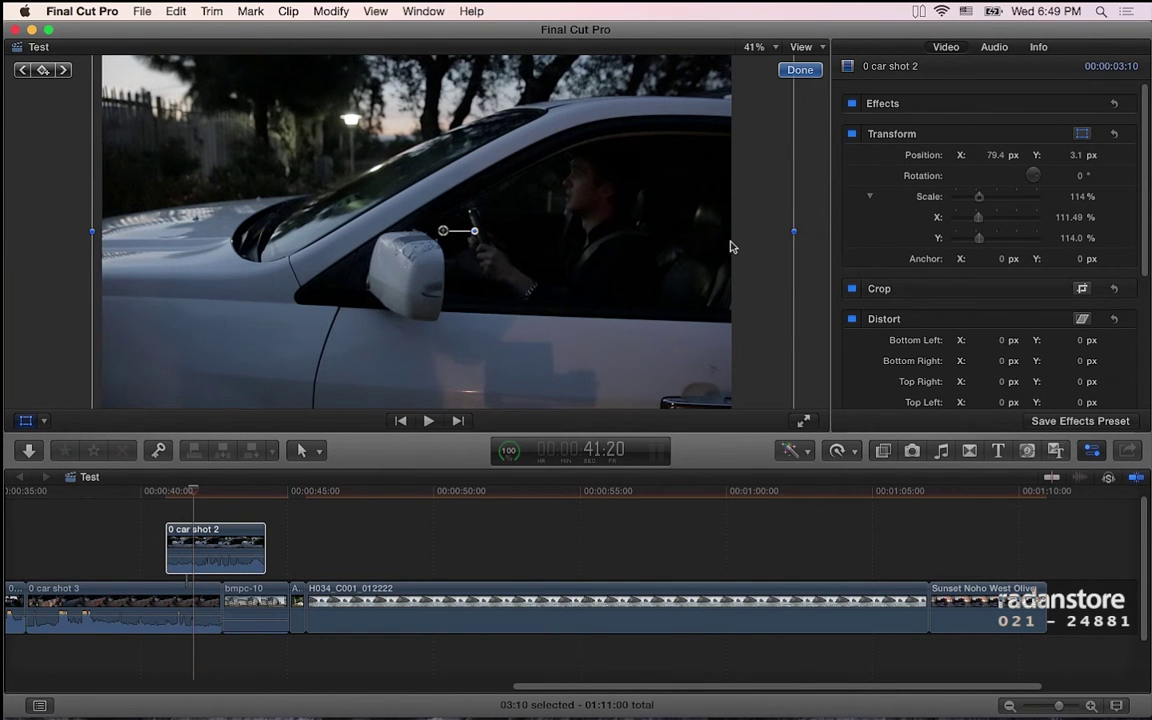
key("super+minus")
mouse_move(647, 109)
left_mouse_down()
mouse_move(674, 100)
mouse_move(577, 158)
left_mouse_up()
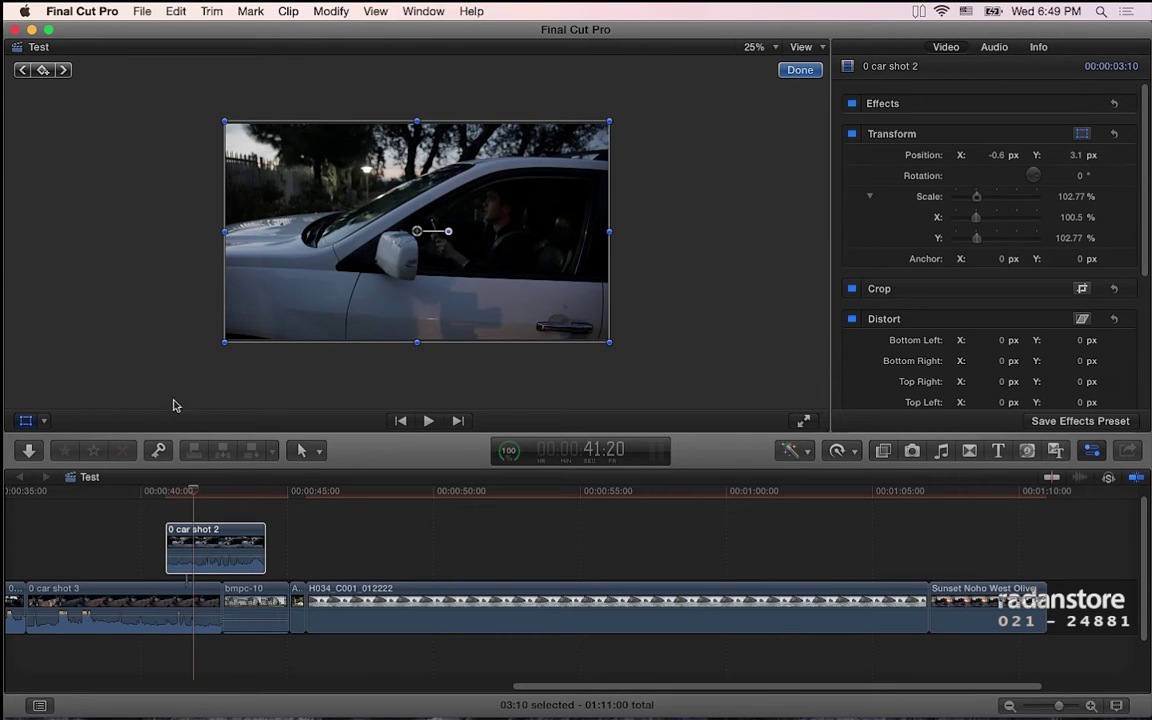
- Reset the car clip's transform, then experiment with rotating it to about -23° and shifting its anchor point
left_click(1115, 135)
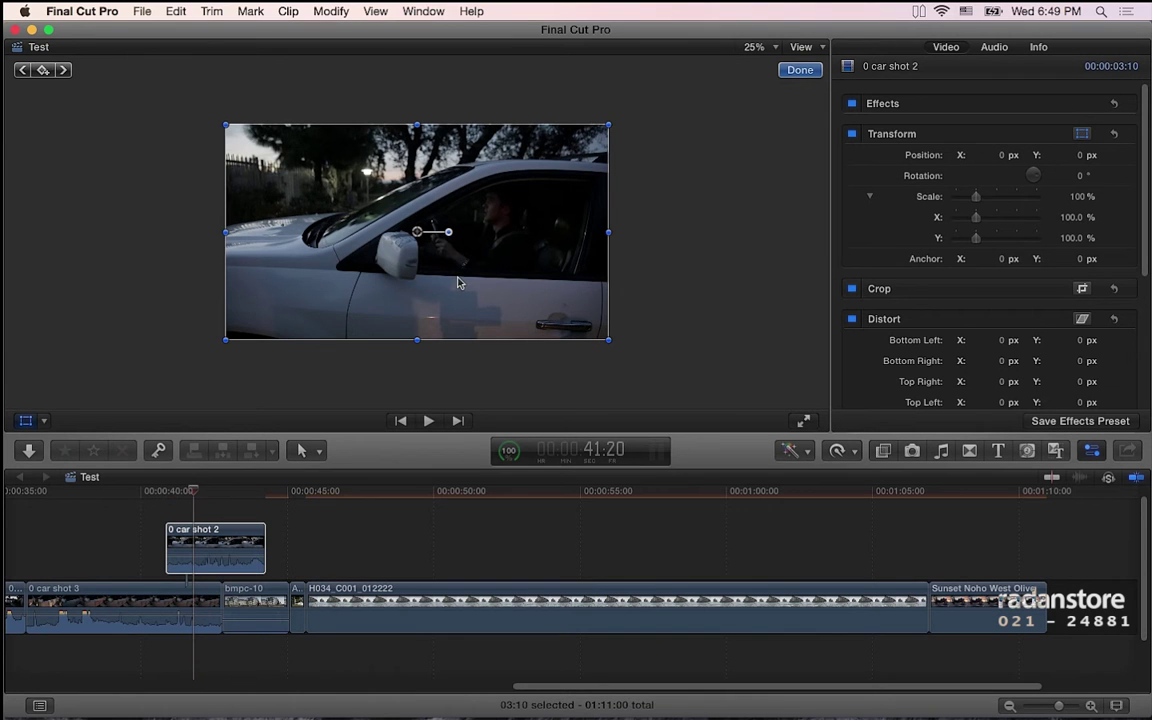
mouse_move(1035, 176)
left_mouse_down()
mouse_move(1015, 183)
mouse_move(1003, 154)
left_mouse_up()
left_click_drag(1083, 158, 1080, 156)
left_click_drag(449, 233, 500, 231)
mouse_move(1003, 262)
left_mouse_down()
mouse_move(960, 262)
mouse_move(975, 258)
left_mouse_up()
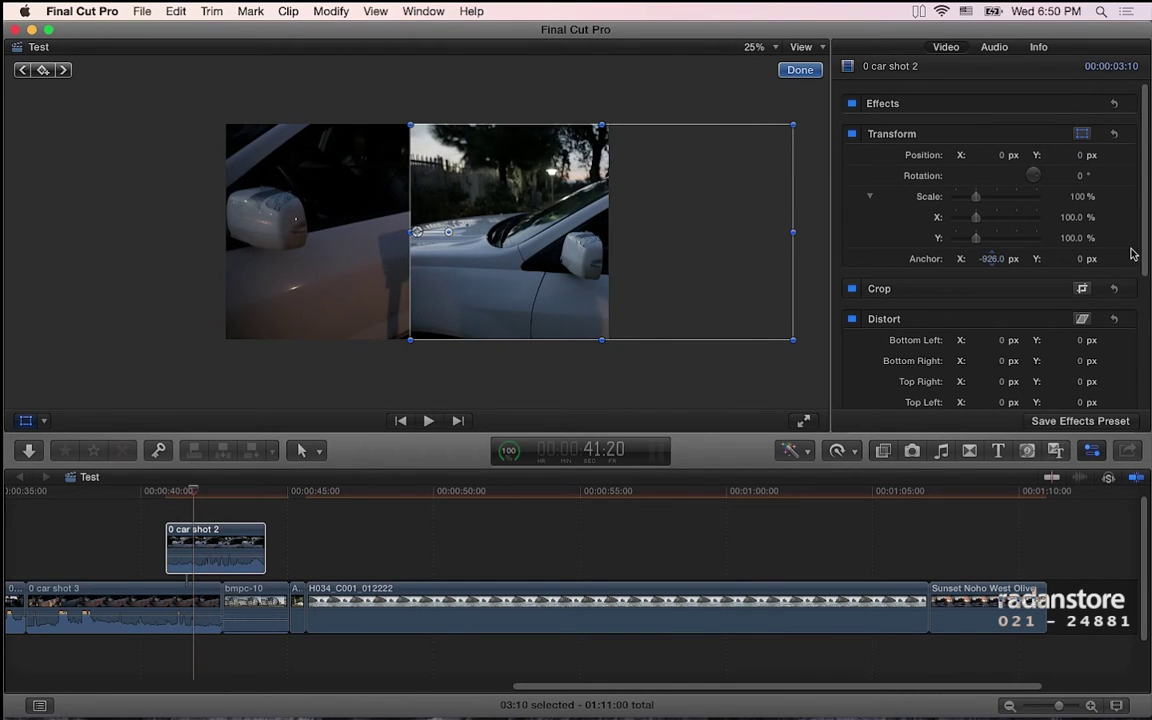
left_click_drag(1080, 258, 1058, 262)
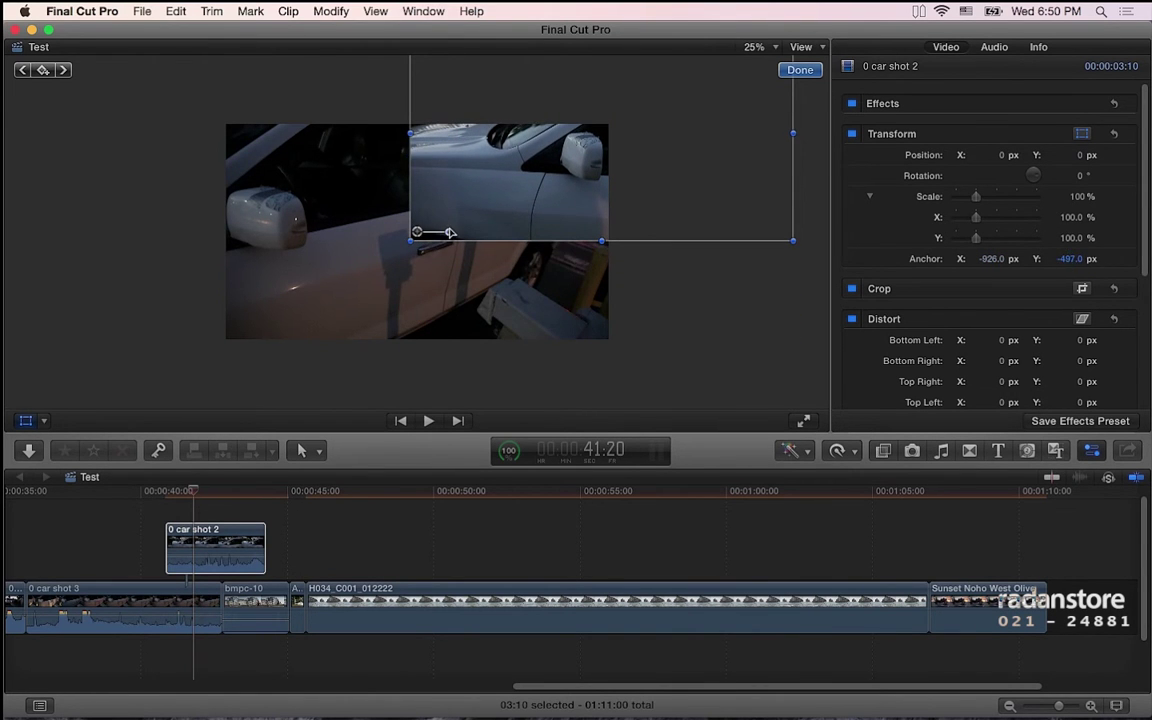
- Move the clip and shrink it to 63.5%, then reset it to 100% with position and anchor at 0 px
left_click_drag(413, 233, 391, 254)
key("super+z")
mouse_move(522, 213)
left_mouse_down()
mouse_move(425, 261)
mouse_move(277, 260)
left_mouse_up()
mouse_move(622, 127)
left_mouse_down()
mouse_move(300, 303)
mouse_move(300, 323)
left_mouse_up()
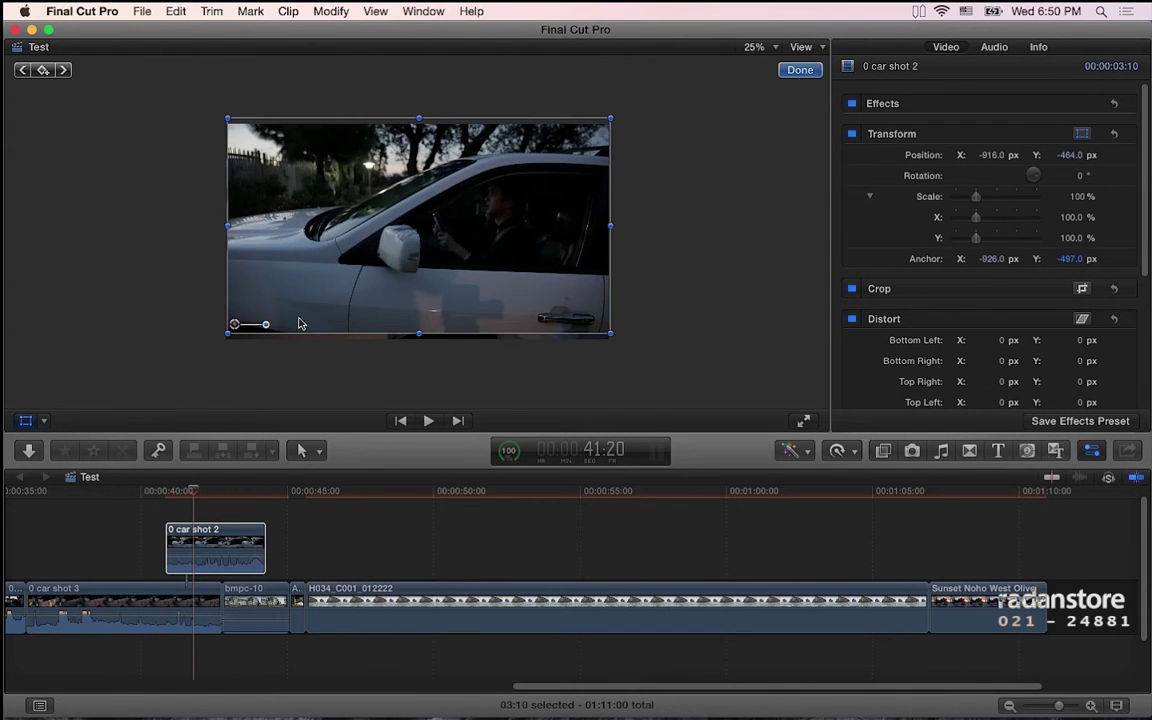
left_click(1113, 134)
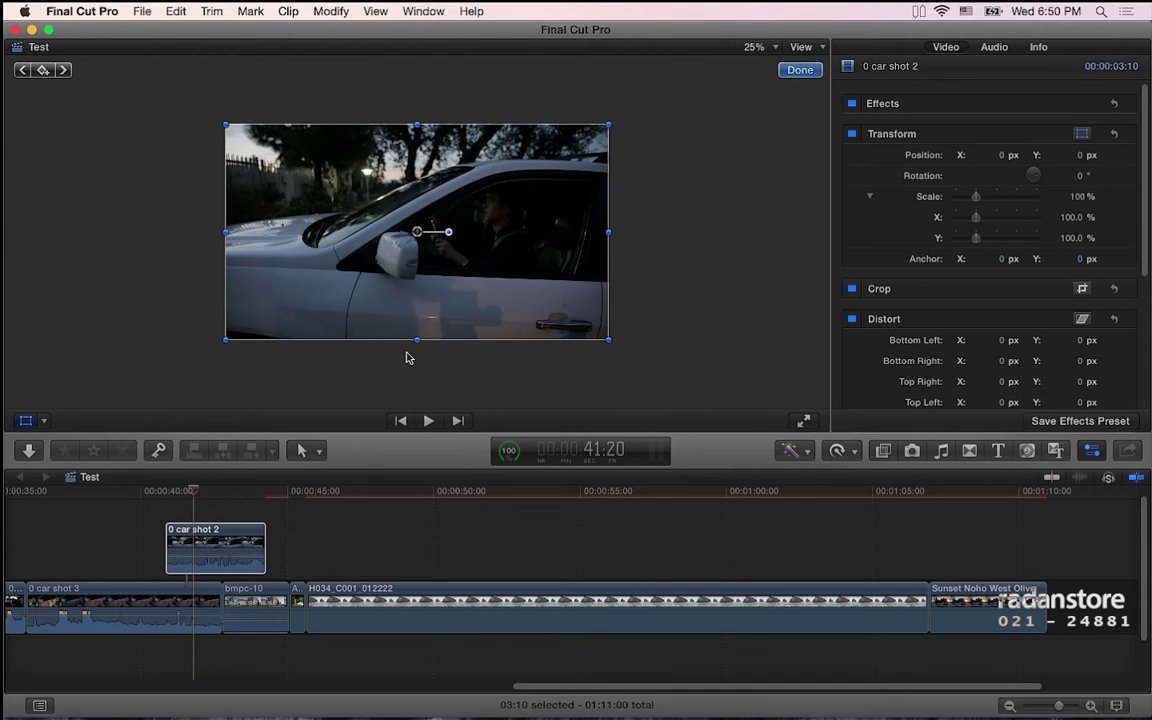
key("super+1")
- Scale the H034_C001_012222 rock clip to 153.67%, reposition it, and add a transform keyframe
left_click(332, 497)
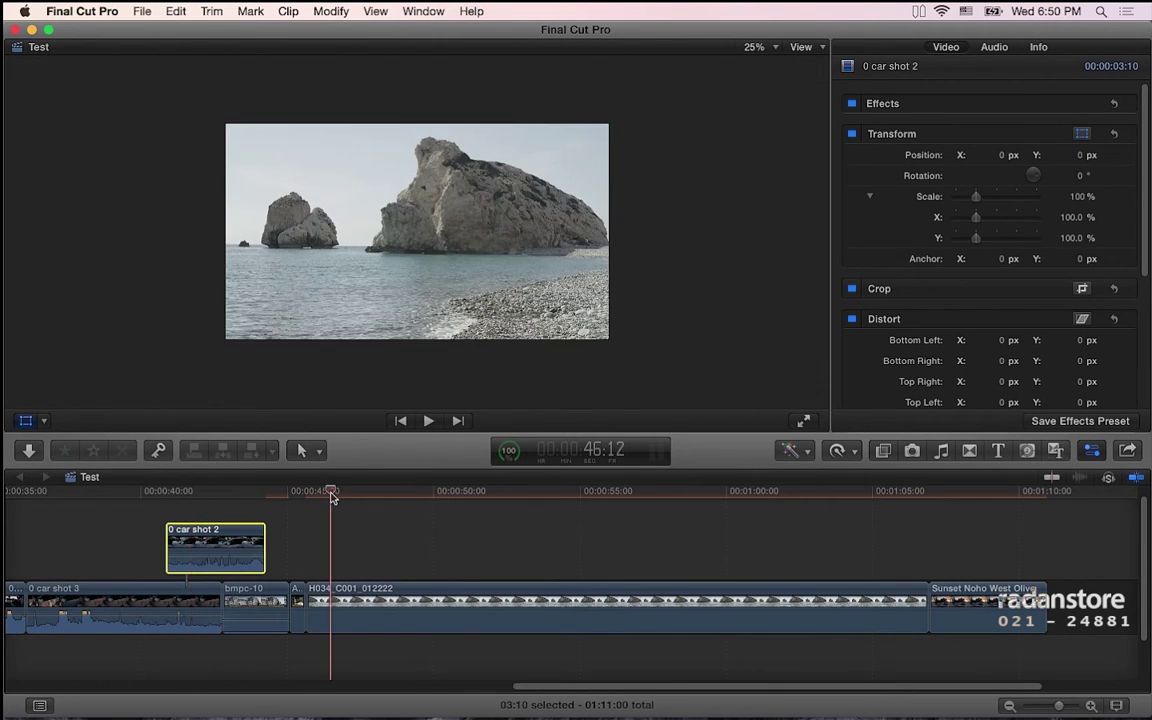
left_click(355, 596)
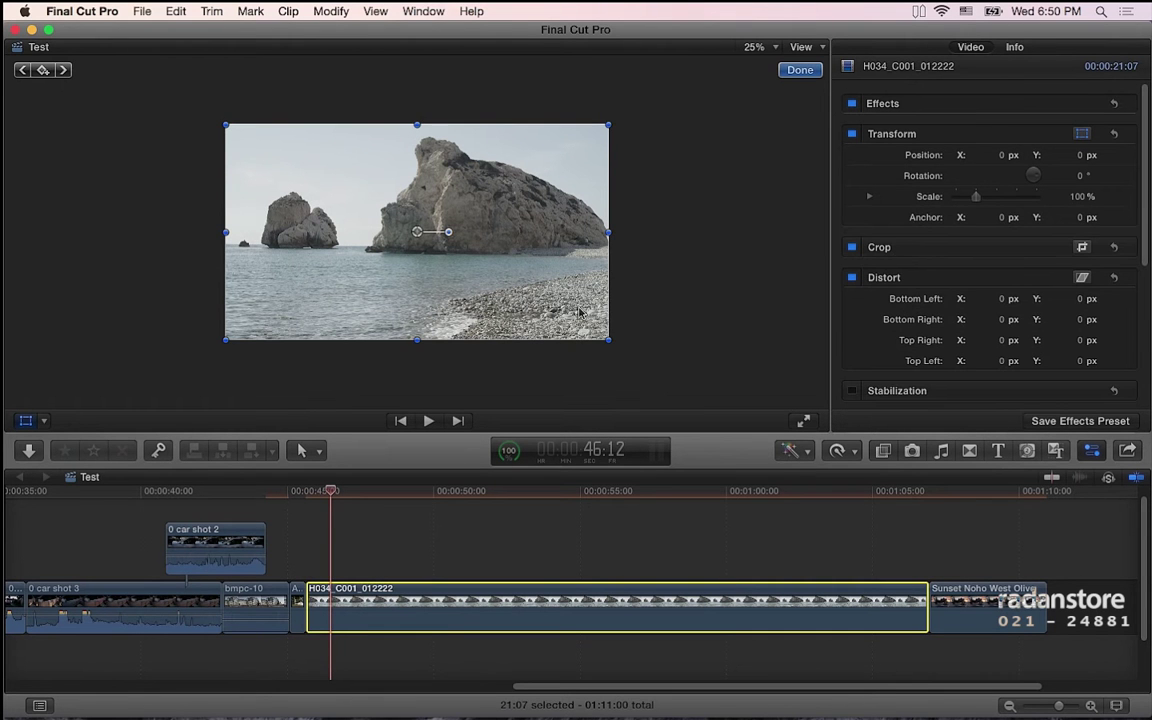
left_click_drag(604, 349, 685, 402)
left_click_drag(503, 265, 531, 293)
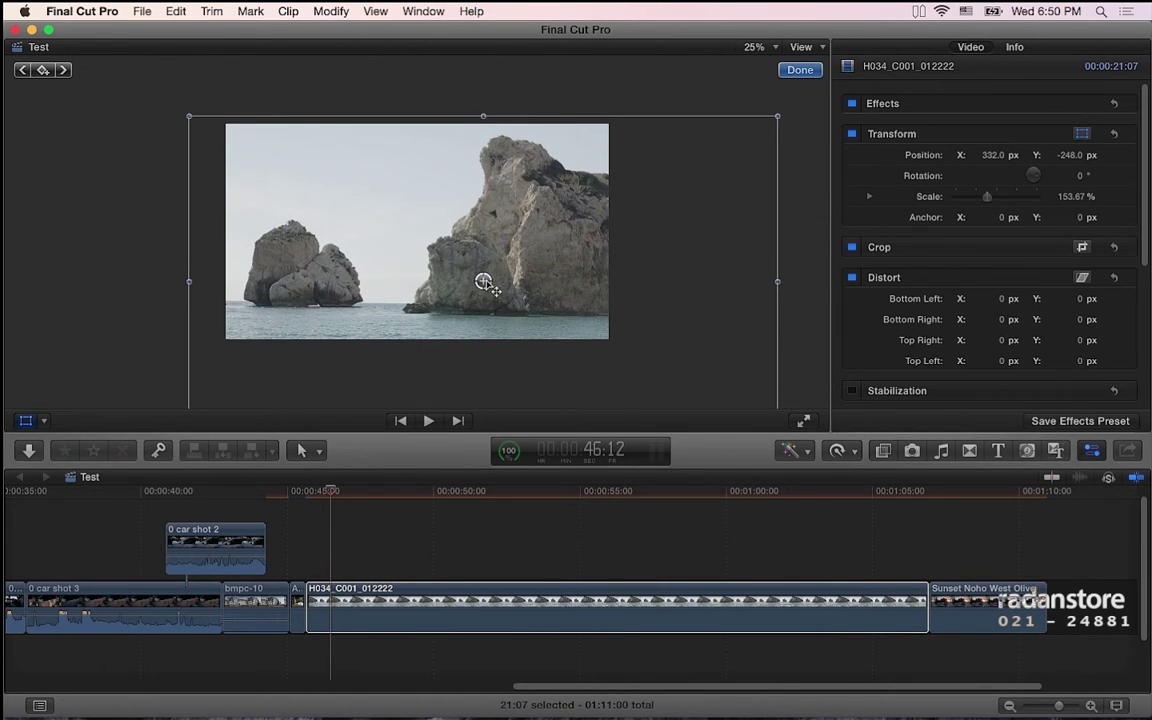
left_click(42, 69)
- At about 54:19, slide the rock shot left for the end keyframe and scrub back to preview the pan
left_click(573, 605)
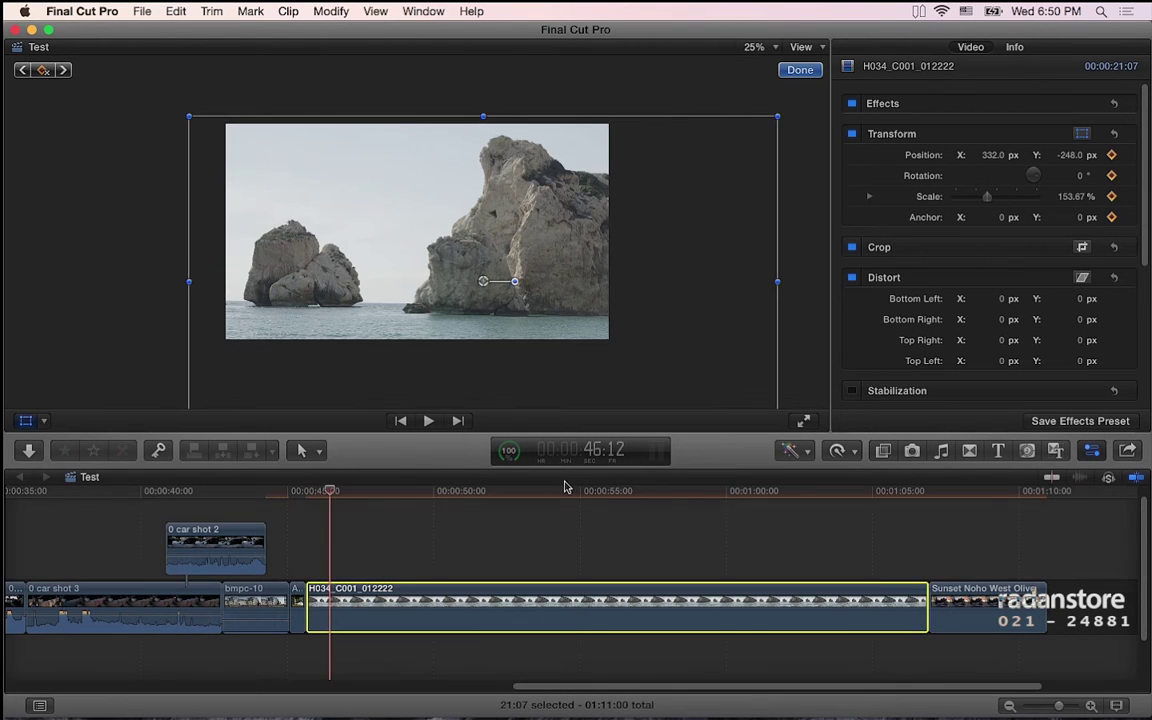
left_click(573, 491)
left_click_drag(584, 327, 420, 322)
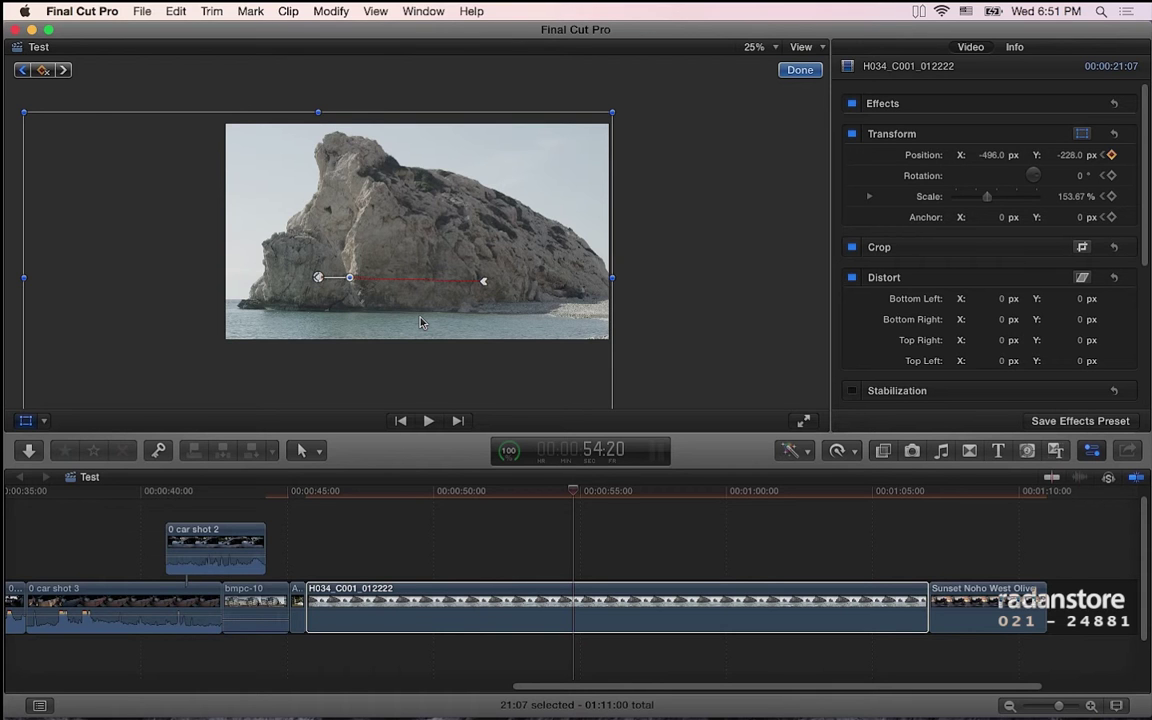
left_click(508, 493)
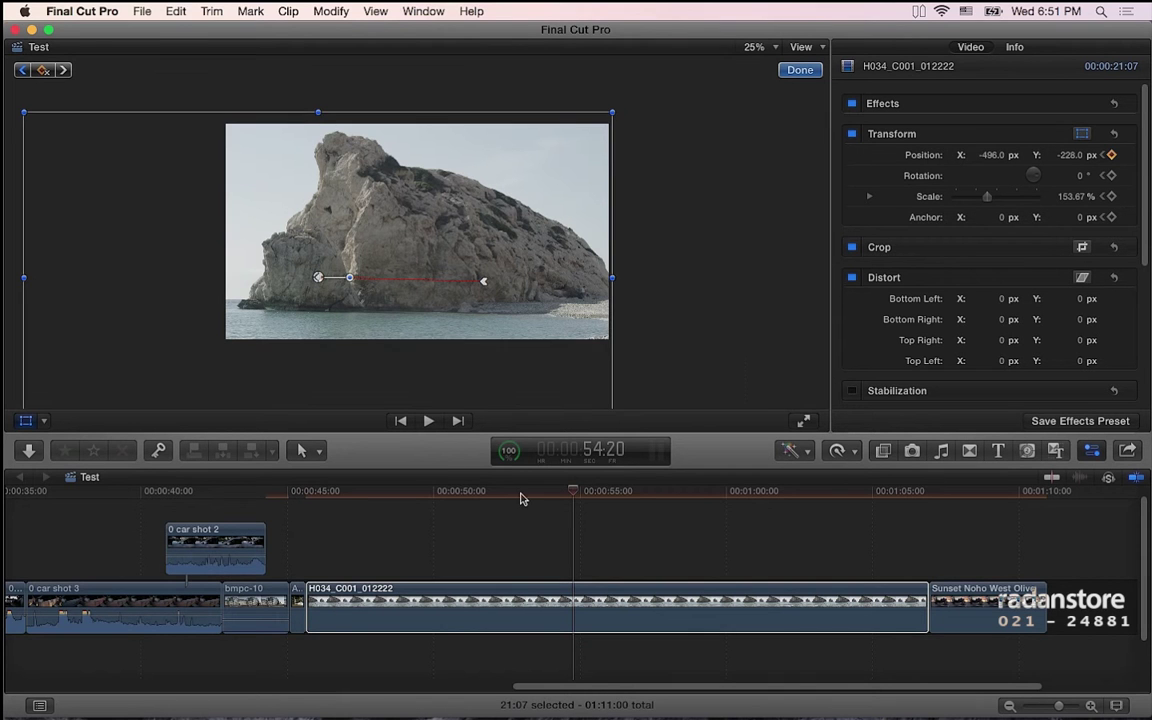
mouse_move(508, 493)
left_mouse_down()
mouse_move(334, 505)
mouse_move(444, 510)
left_mouse_up()
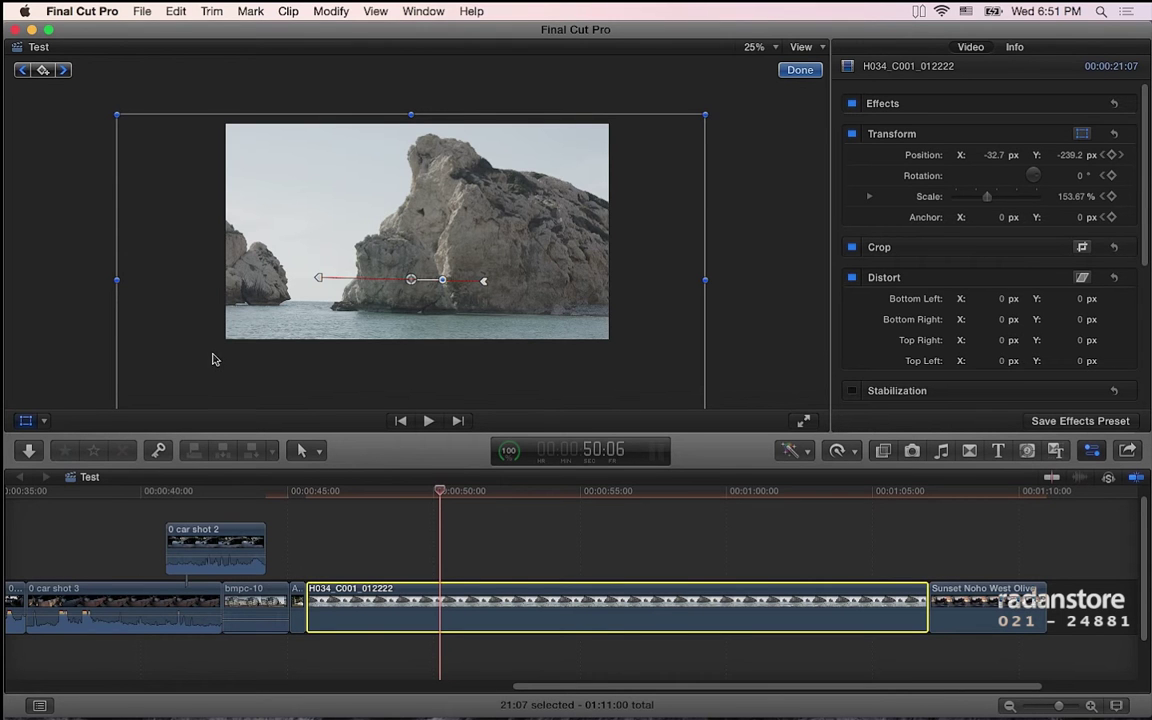
left_click(37, 421)
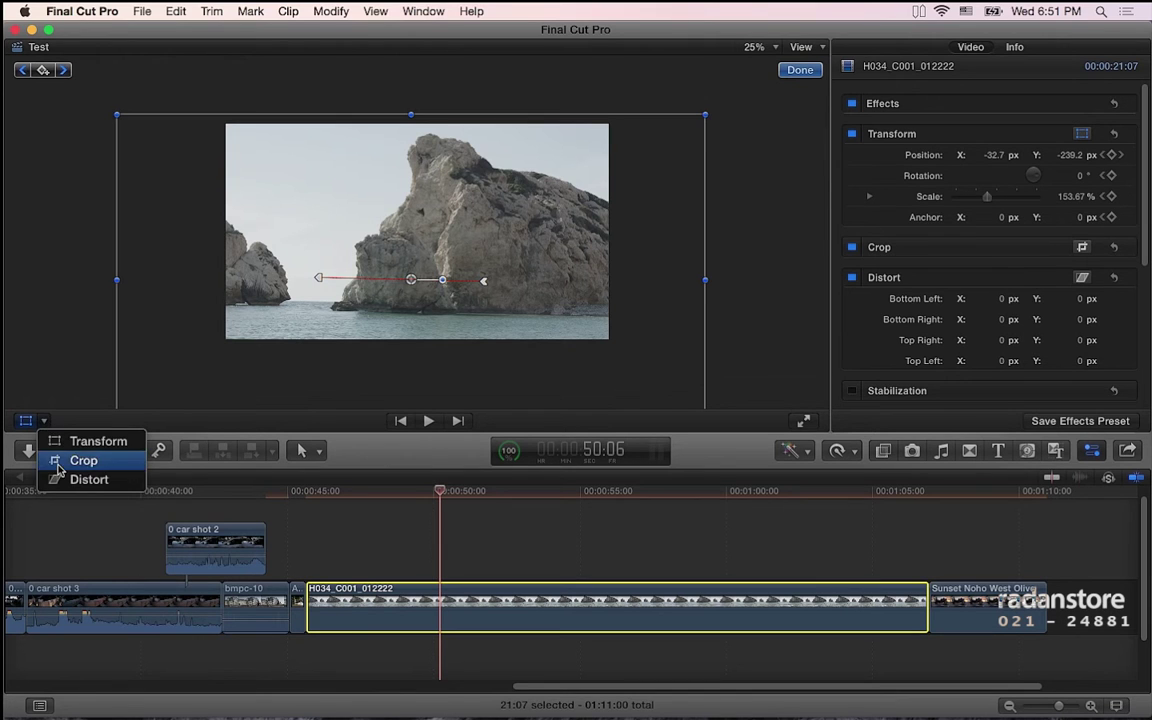
- Reset the H034 rock clip's transform to full frame, then select the 0 car shot 2 clip
left_click(28, 423)
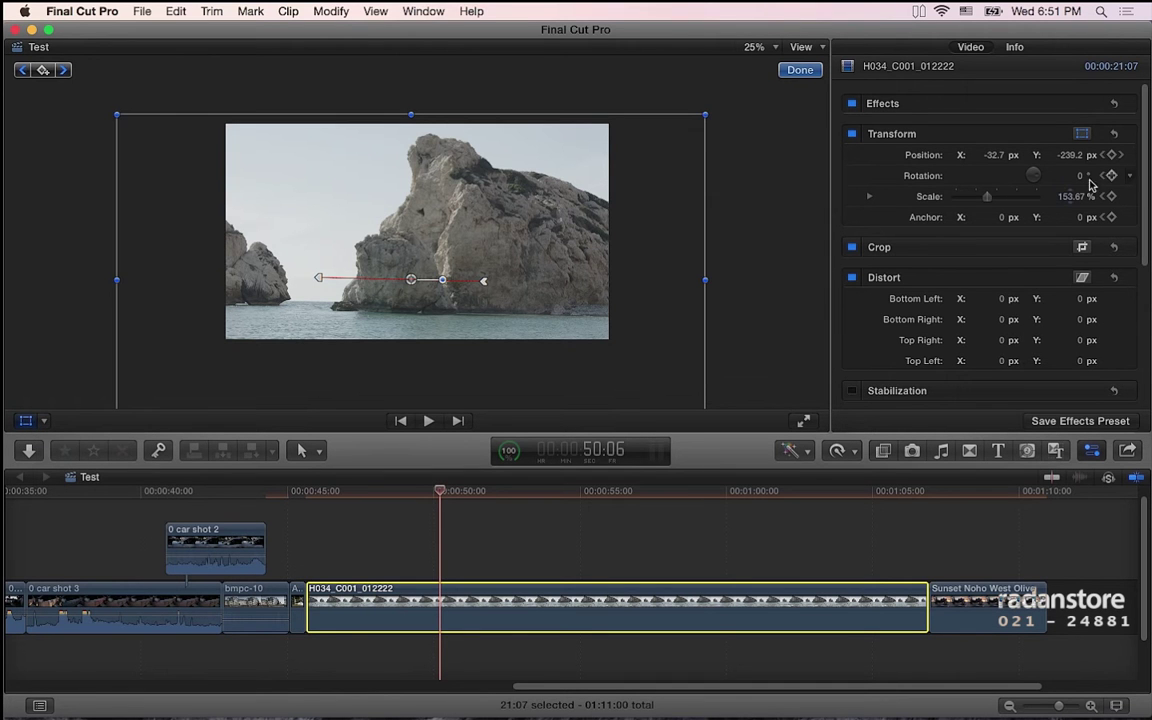
left_click(1113, 133)
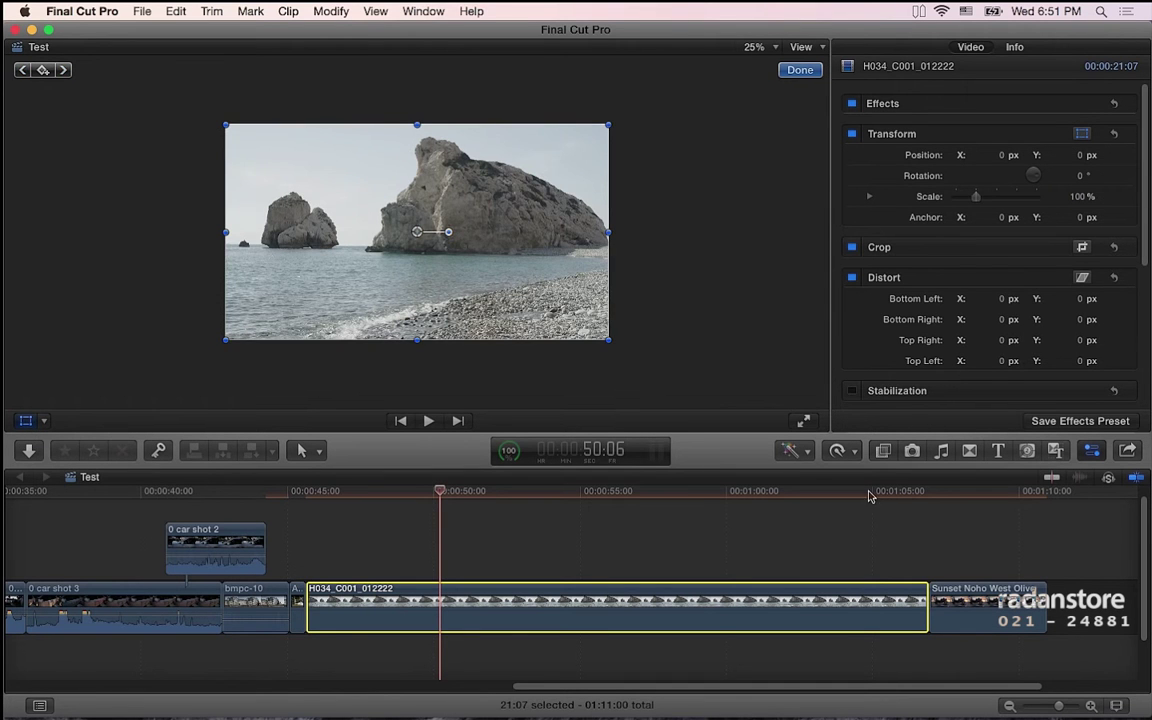
left_click(222, 508)
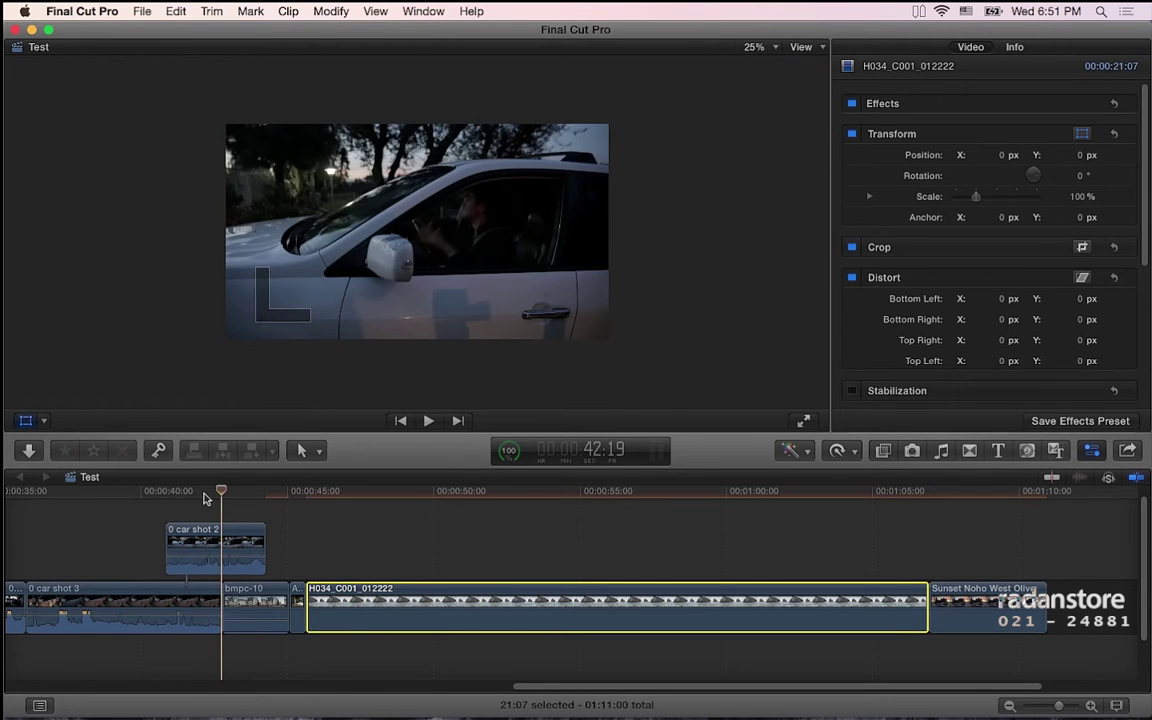
left_click(195, 548)
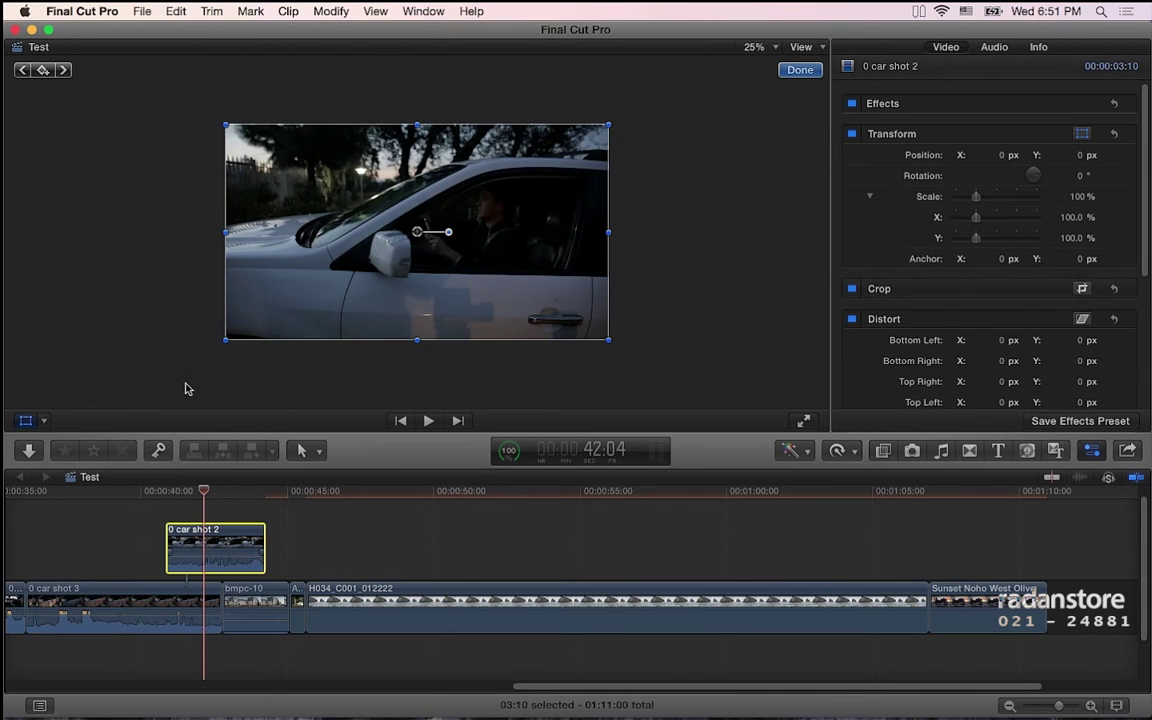
- Crop the car shot in from the left, bottom and right to frame the driver tightly
left_click(36, 425)
left_click(55, 414)
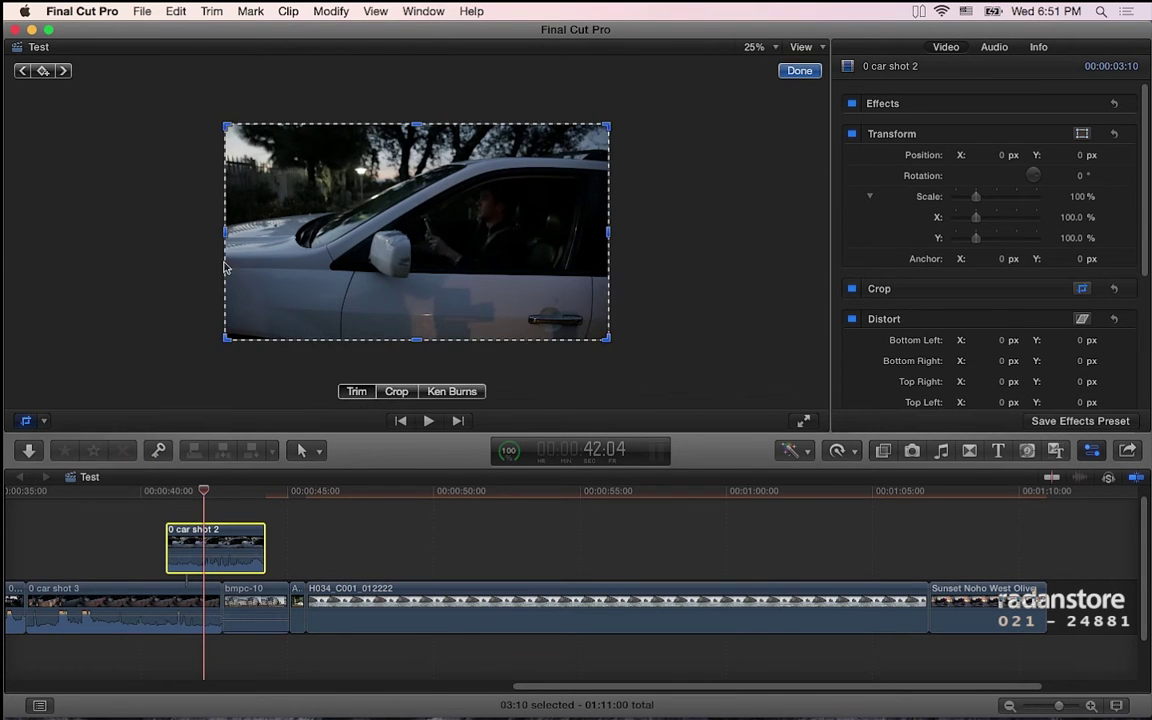
left_click_drag(225, 237, 298, 240)
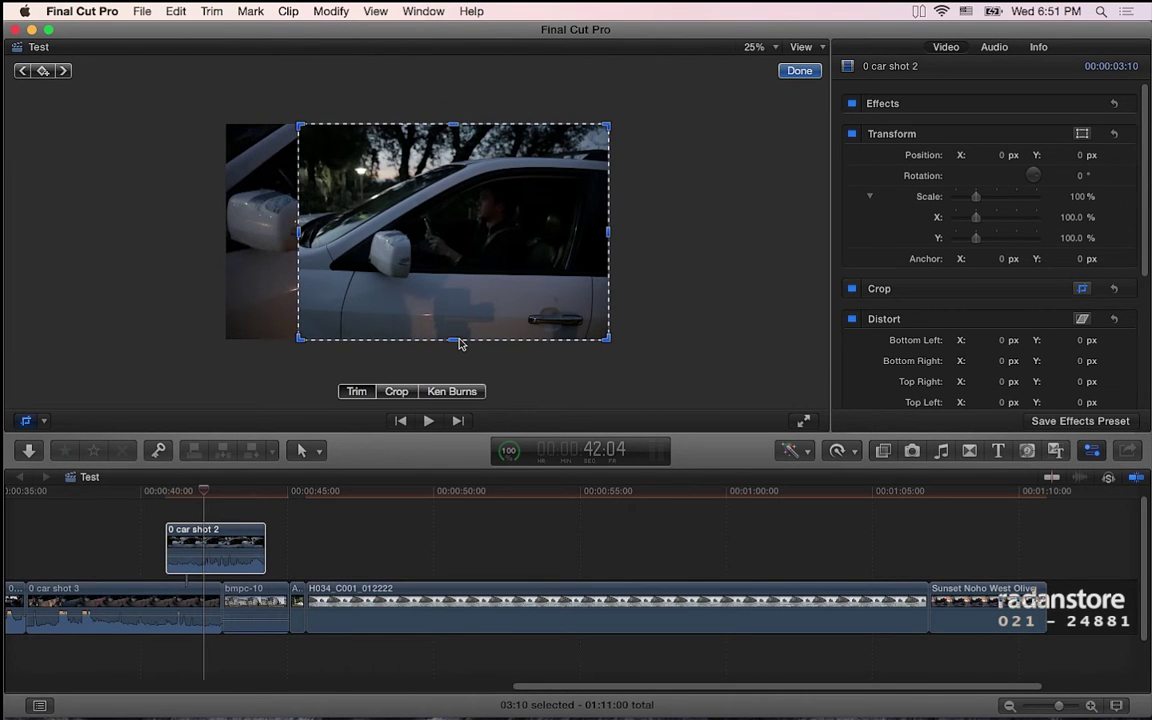
left_click_drag(459, 343, 458, 306)
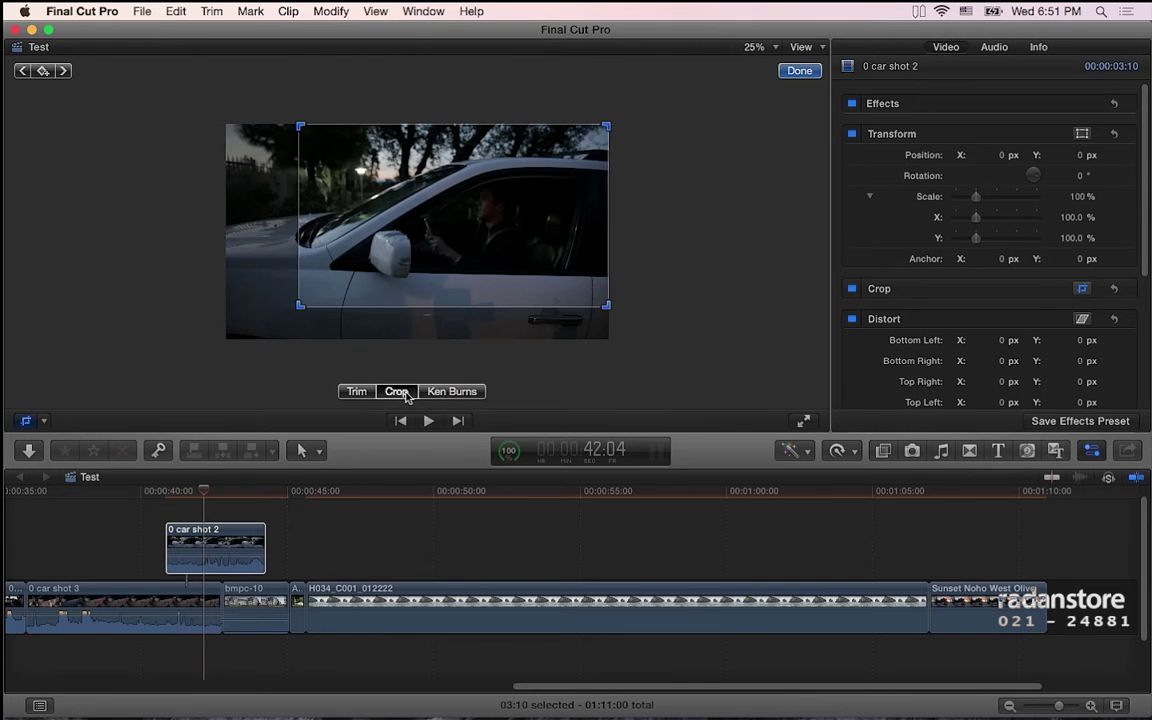
left_click_drag(615, 311, 575, 305)
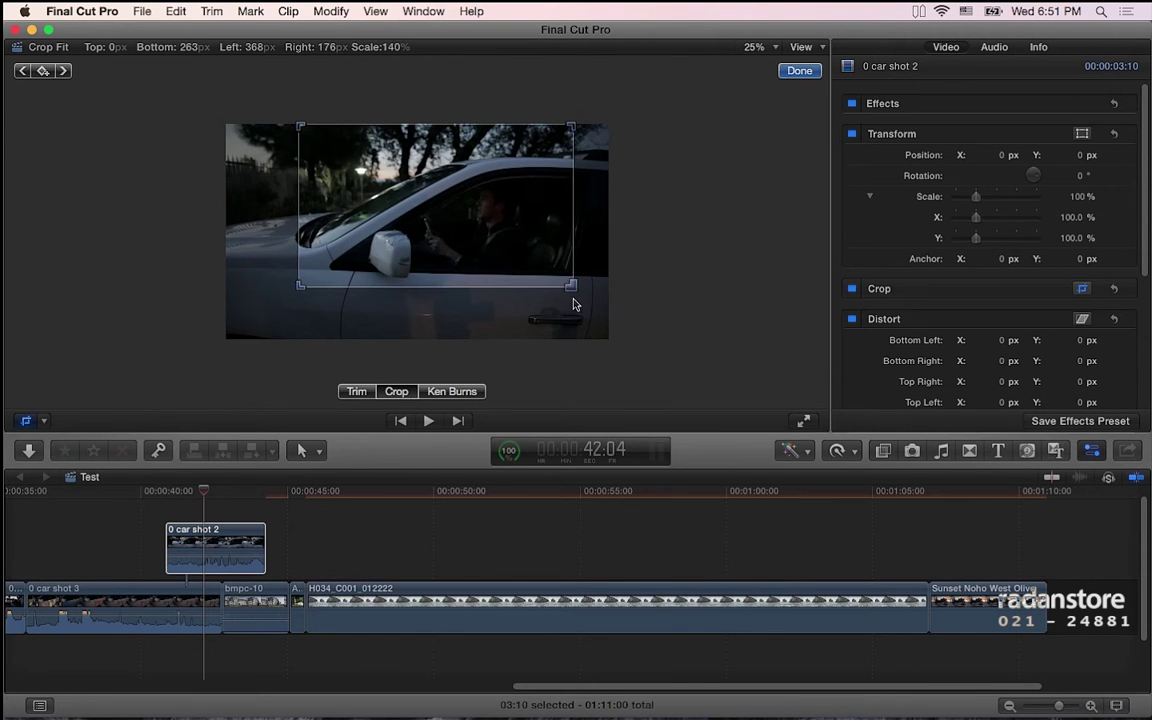
mouse_move(430, 222)
left_mouse_down()
mouse_move(437, 247)
mouse_move(451, 240)
left_mouse_up()
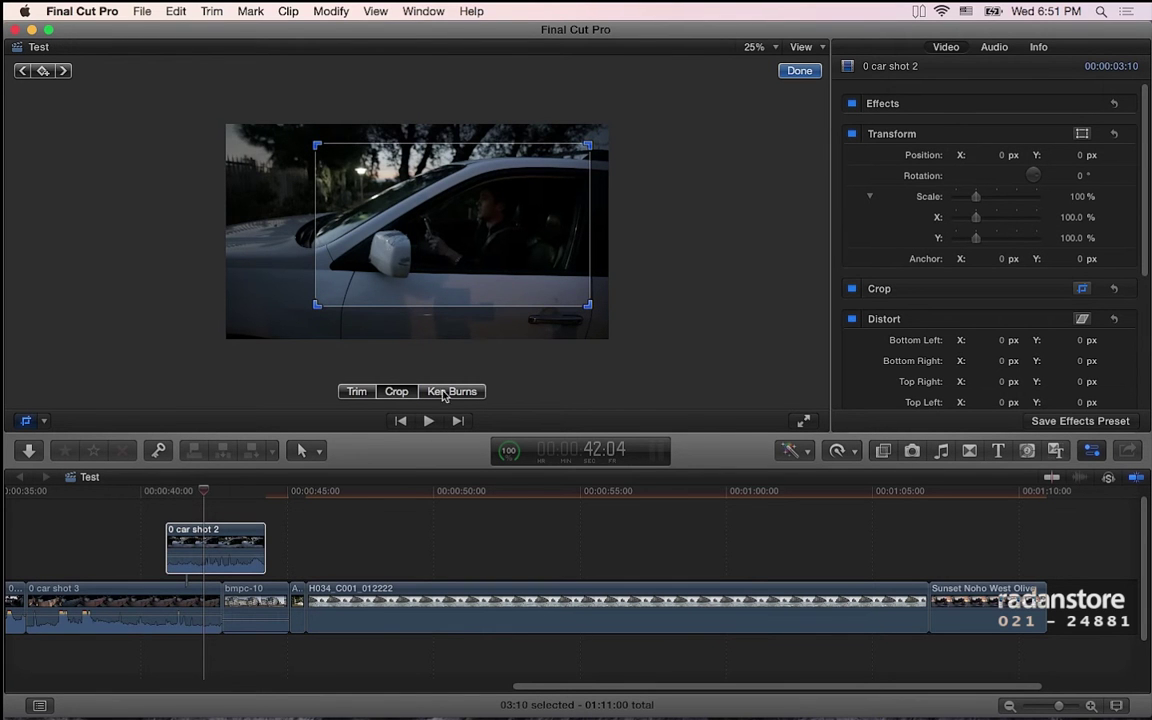
key("Return")
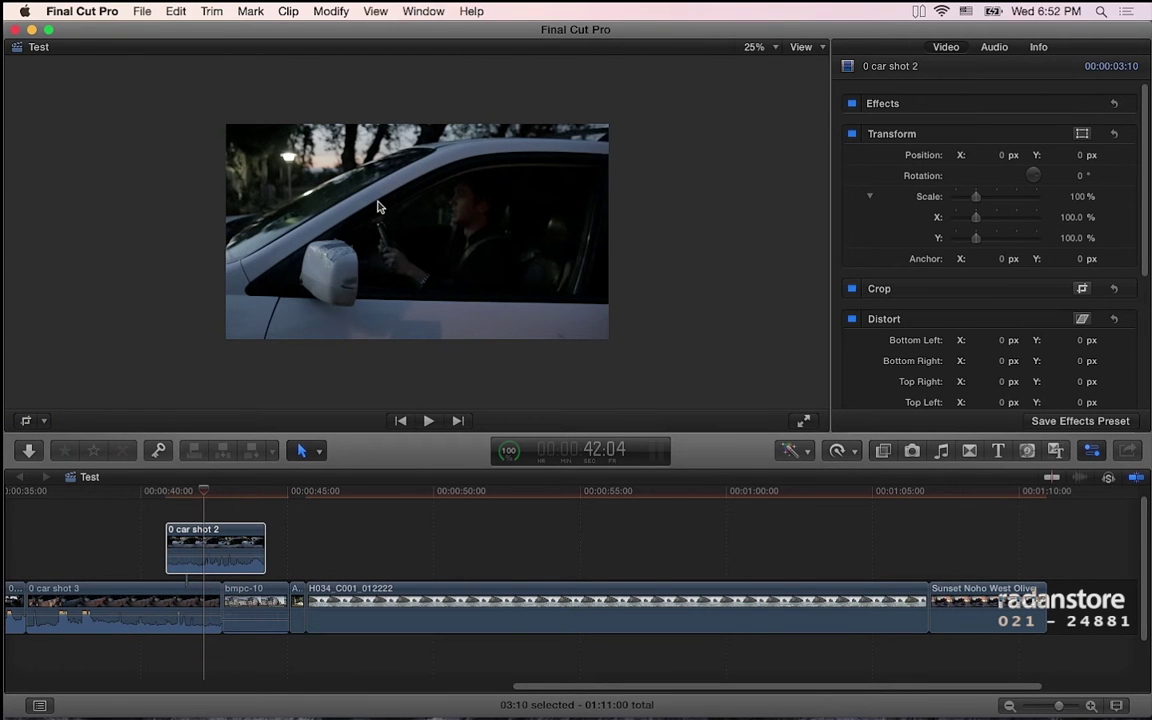
- Reopen the crop tool in Trim mode to review the car shot's crop
left_click(43, 420)
left_click(82, 459)
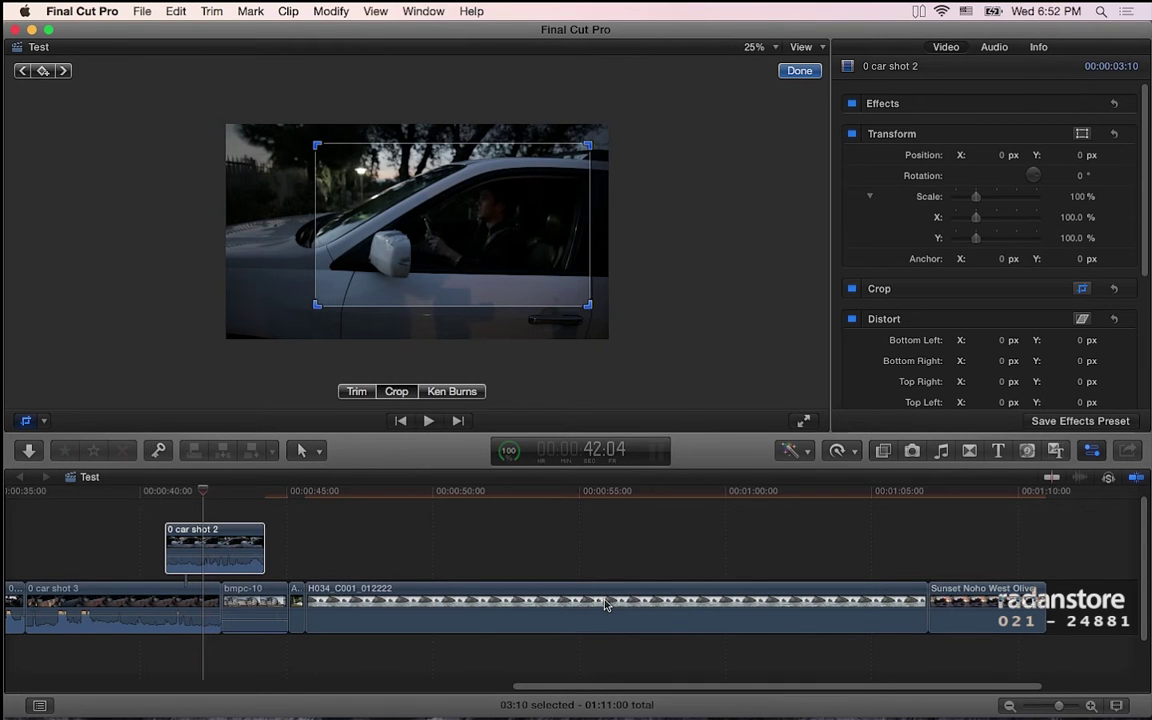
scroll(605, 603, "right", 10)
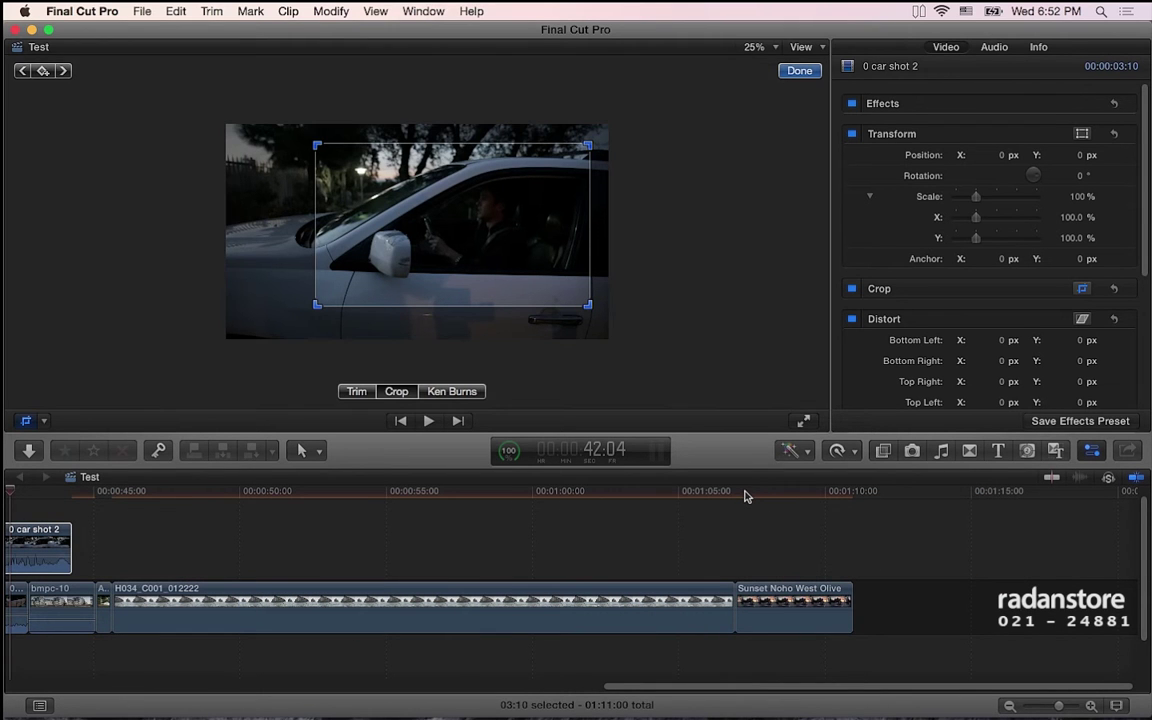
- Select the Sunset Noho West Olive clip and switch its crop to Ken Burns mode
left_click(745, 492)
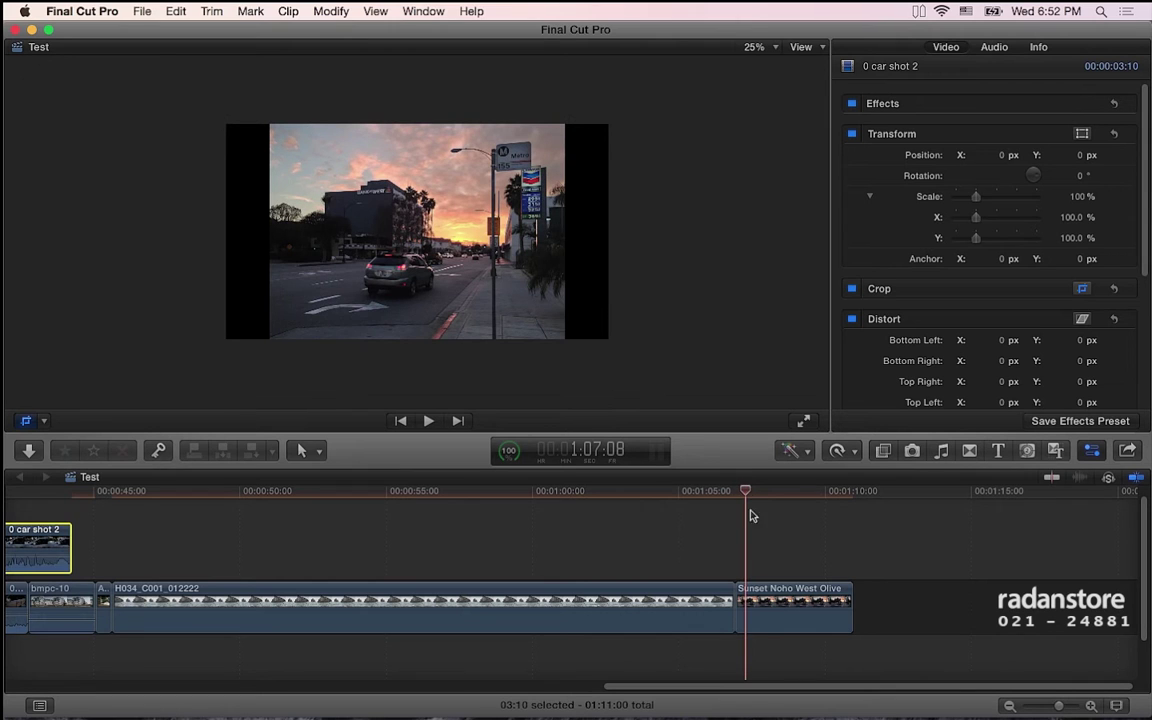
left_click(774, 609)
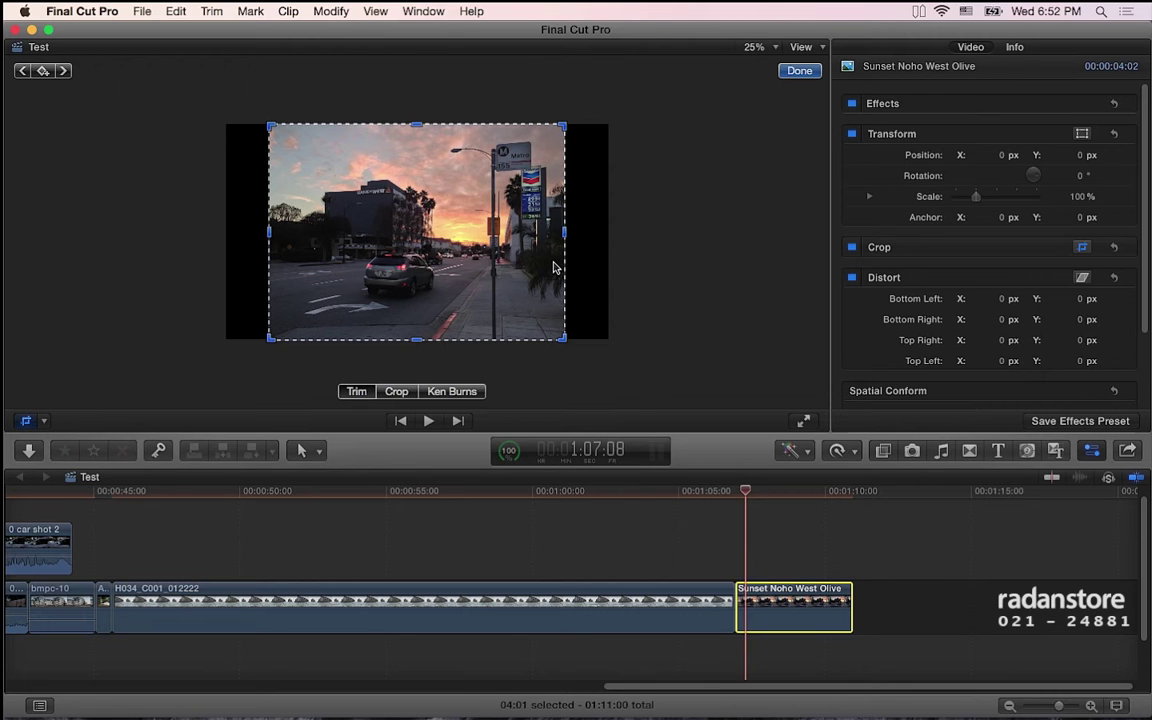
left_click(445, 392)
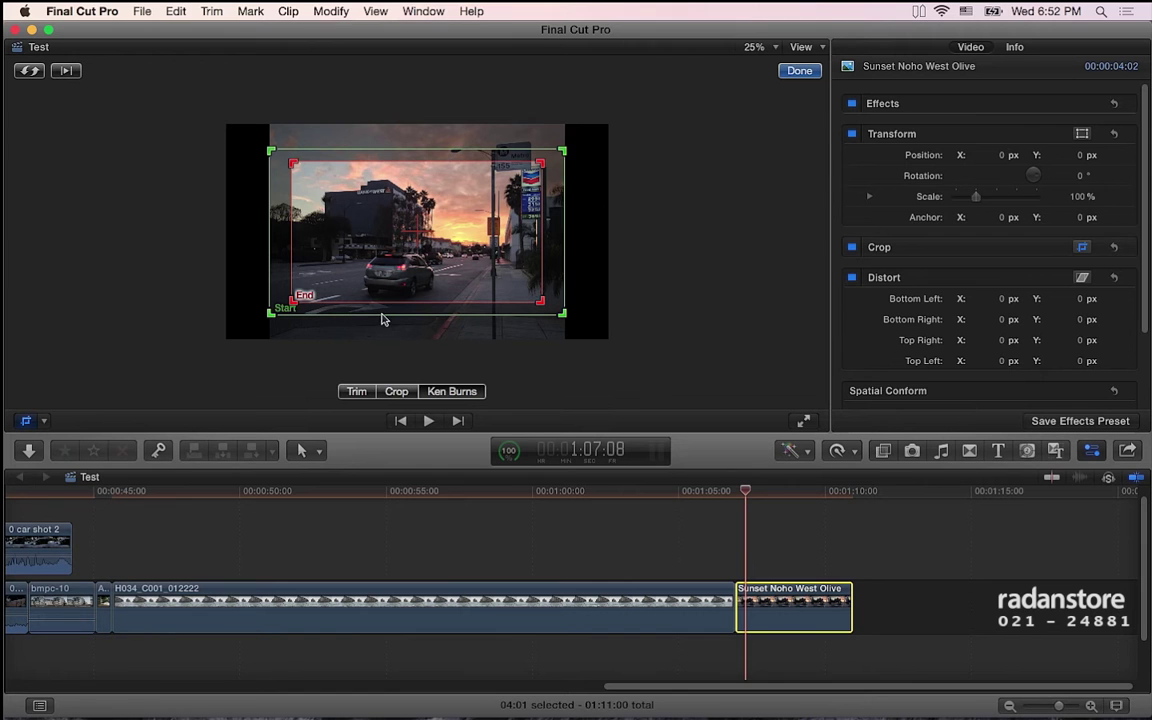
- Shift the Ken Burns start frame down, shrink the end frame around the car, and preview the move
left_click_drag(470, 157, 470, 181)
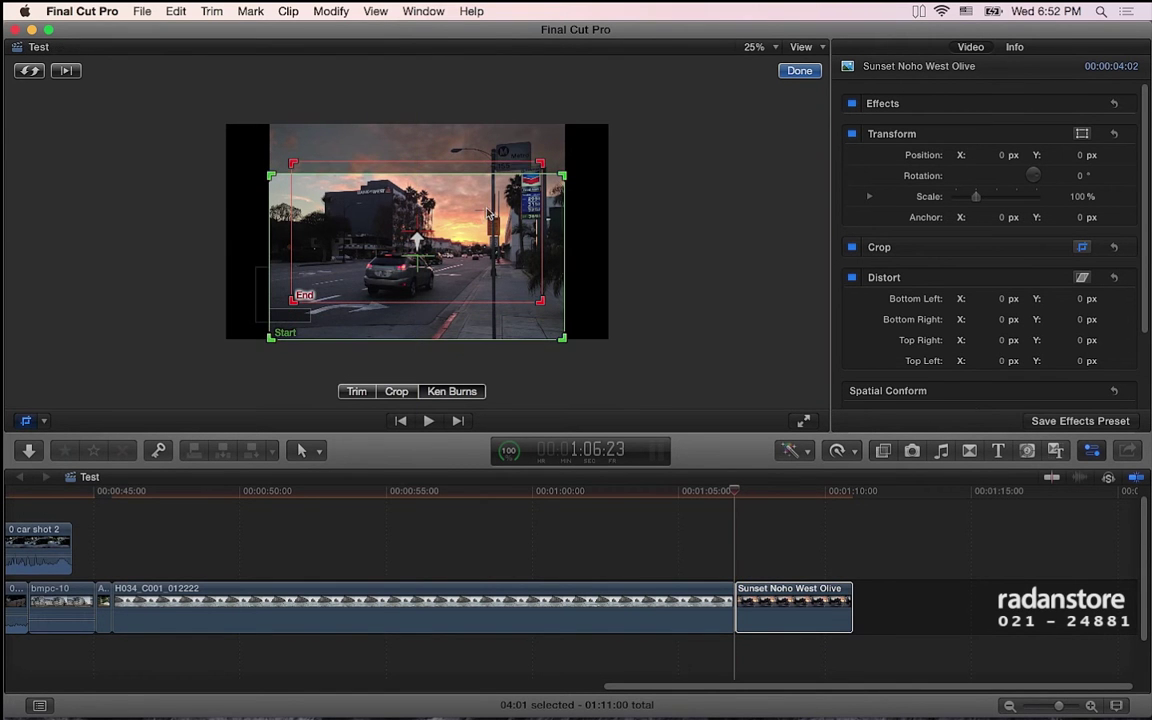
left_click_drag(419, 237, 421, 236)
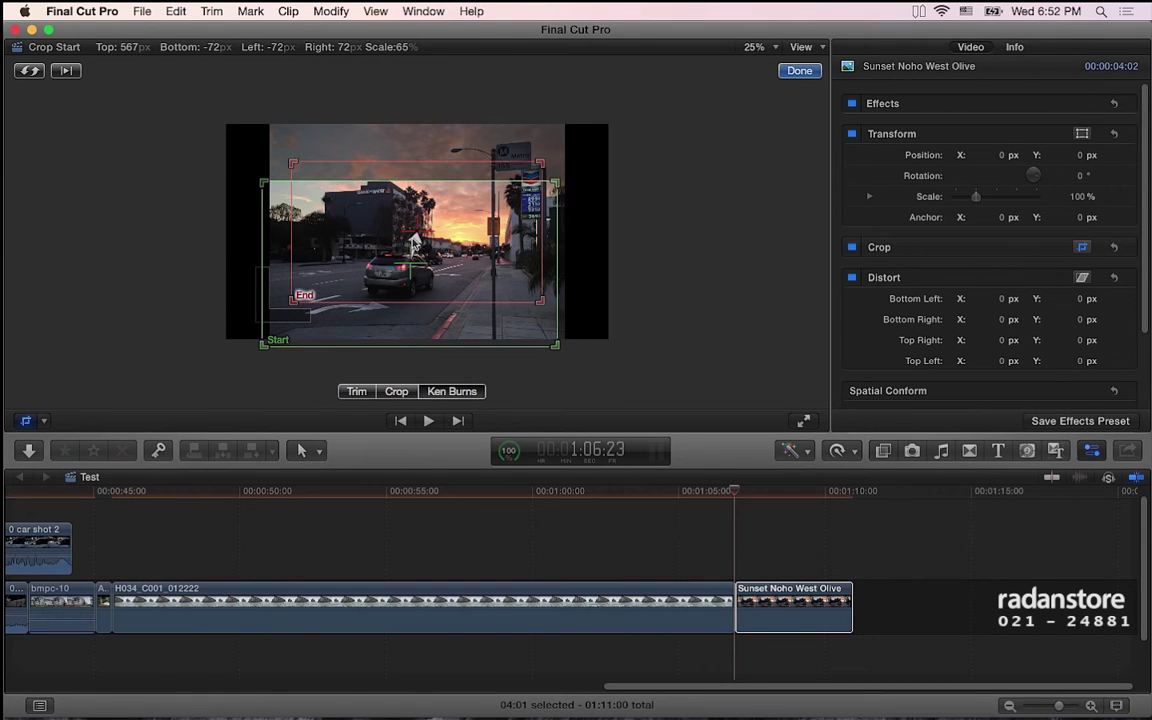
left_click_drag(293, 164, 334, 197)
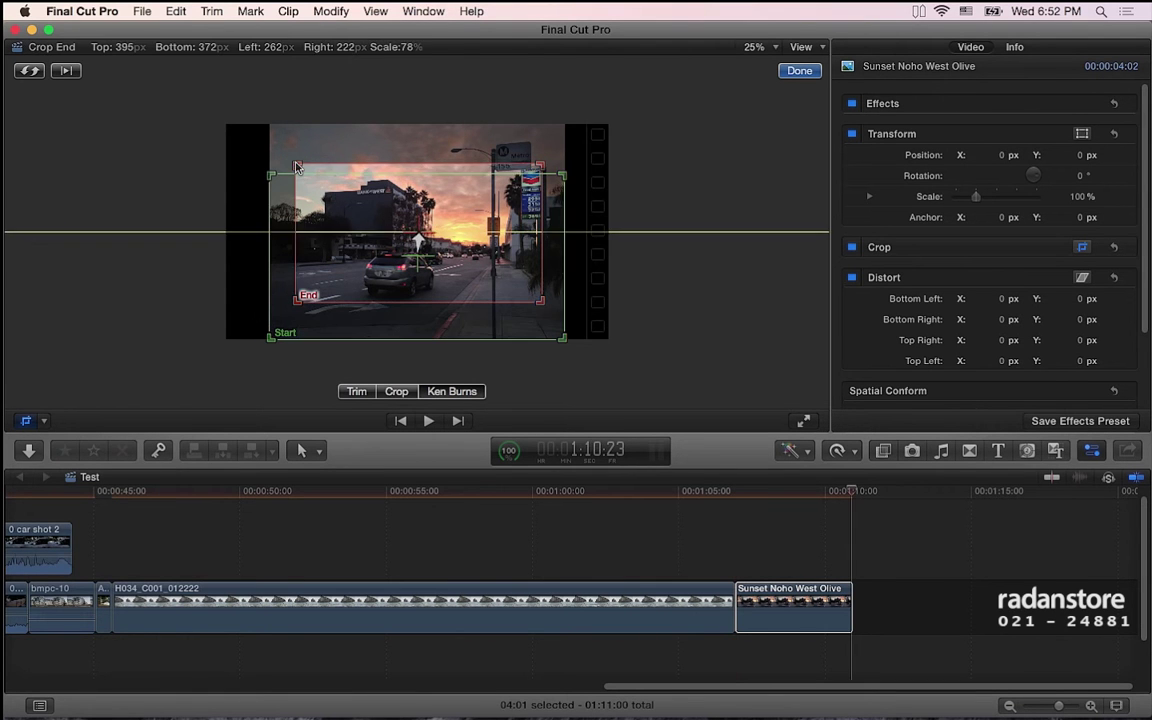
left_click_drag(441, 248, 428, 263)
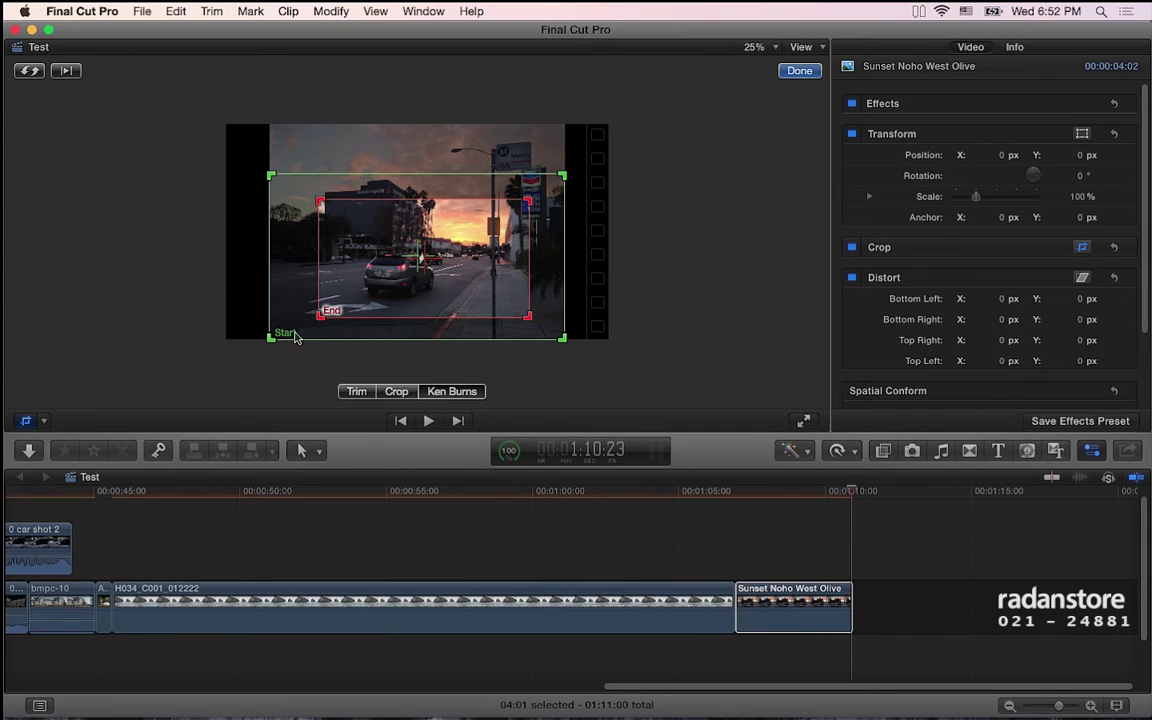
left_click(29, 72)
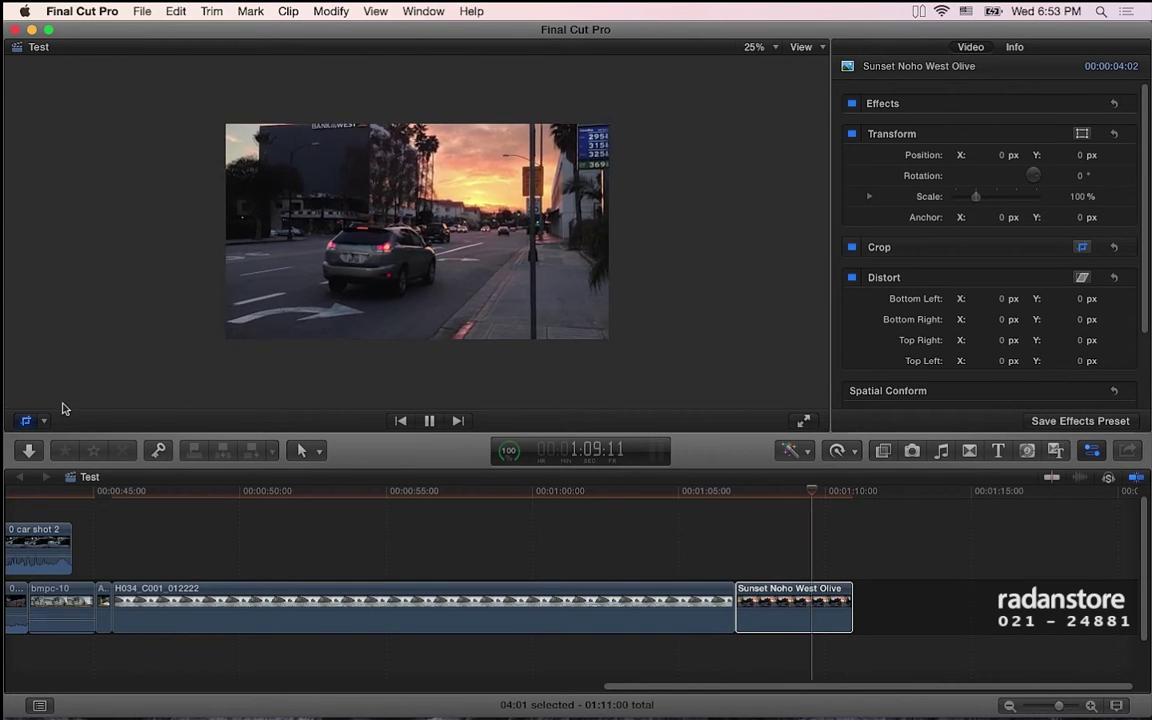
- Swap the Ken Burns start and end framings and preview the reversed move
left_click(26, 421)
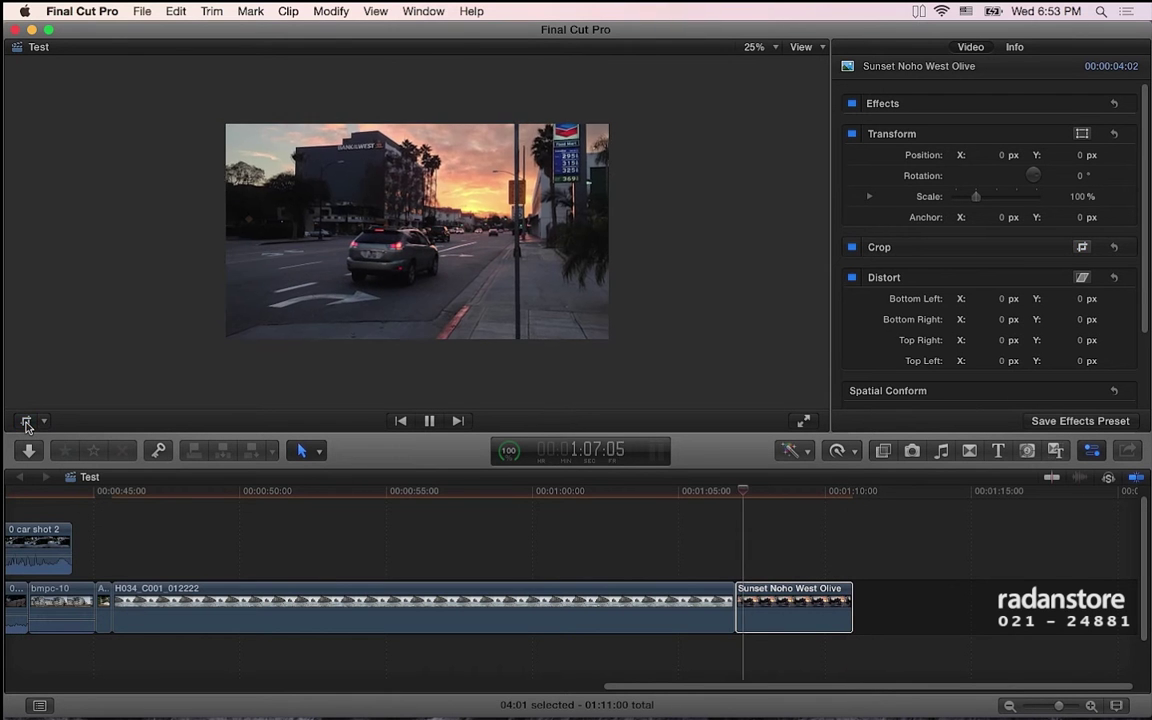
left_click(26, 421)
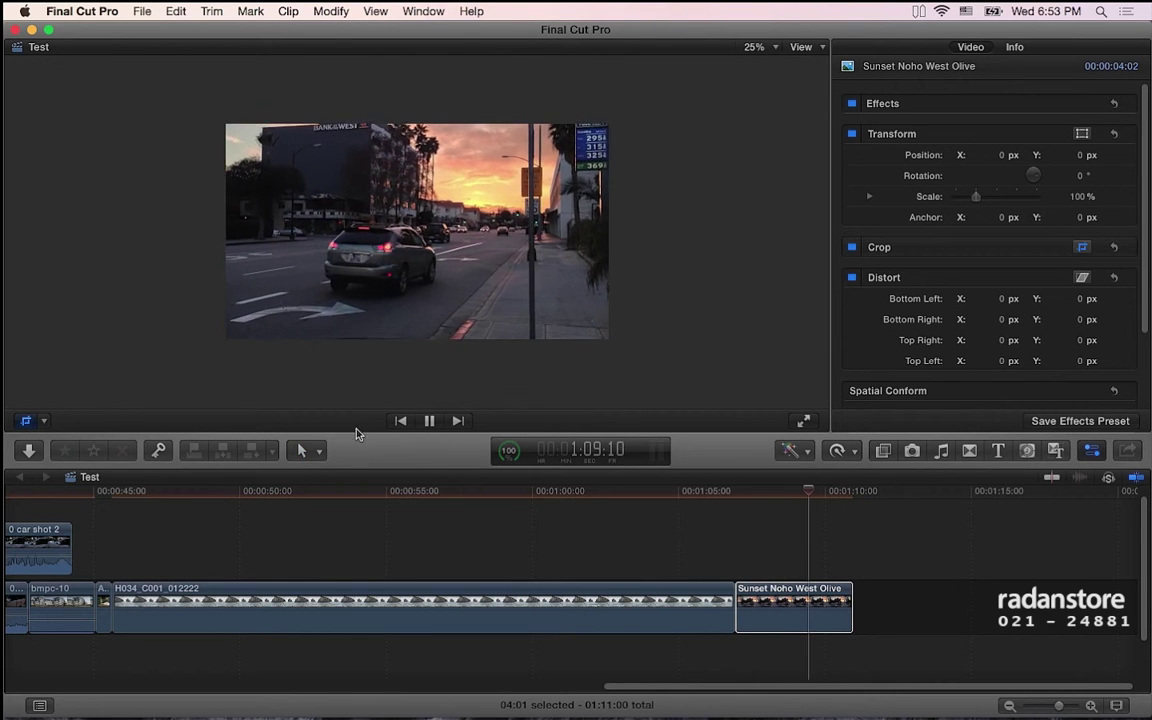
left_click(430, 421)
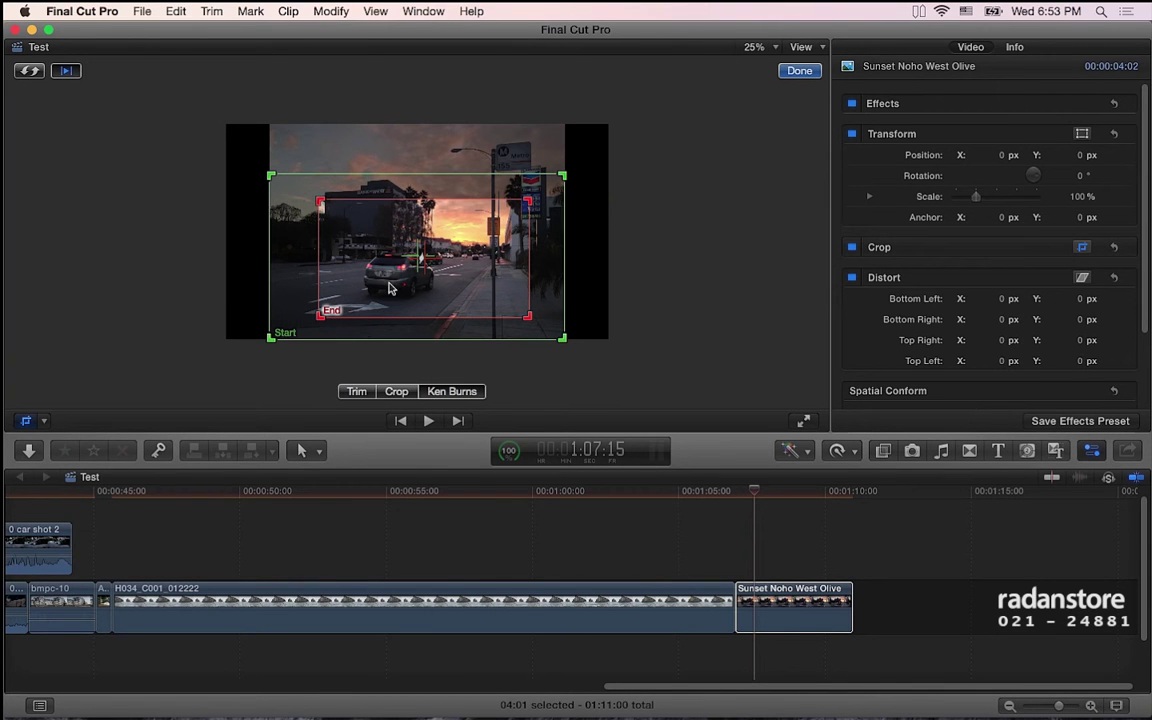
left_click(29, 72)
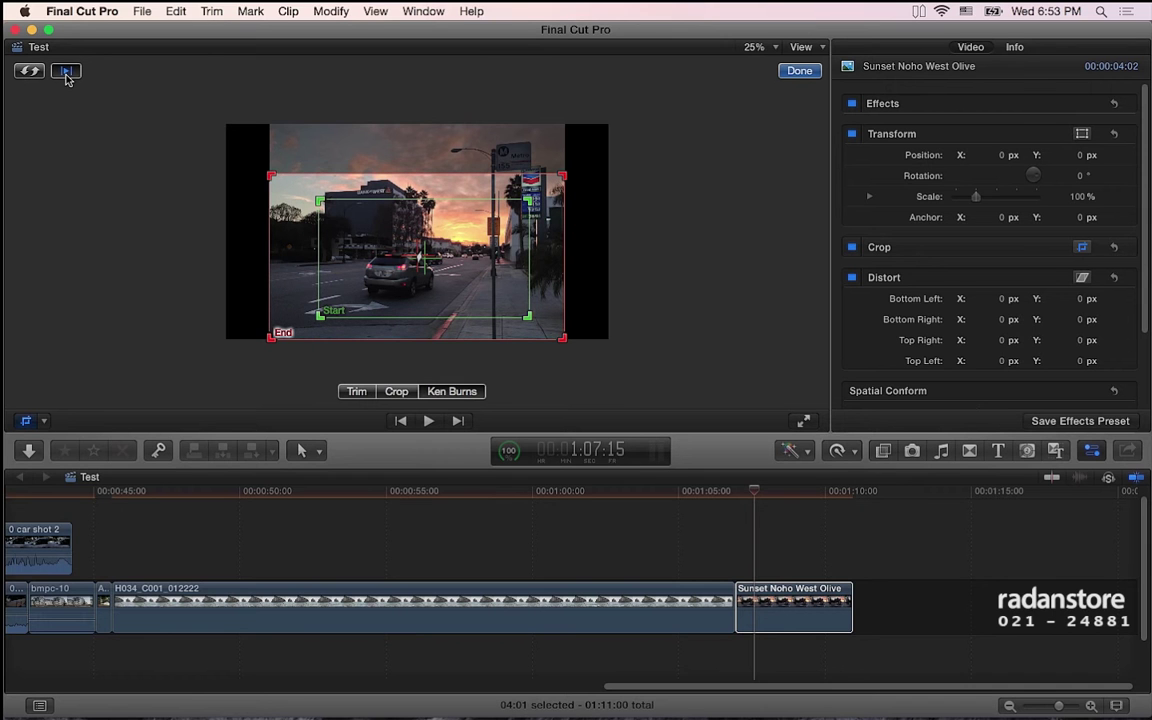
left_click(72, 74)
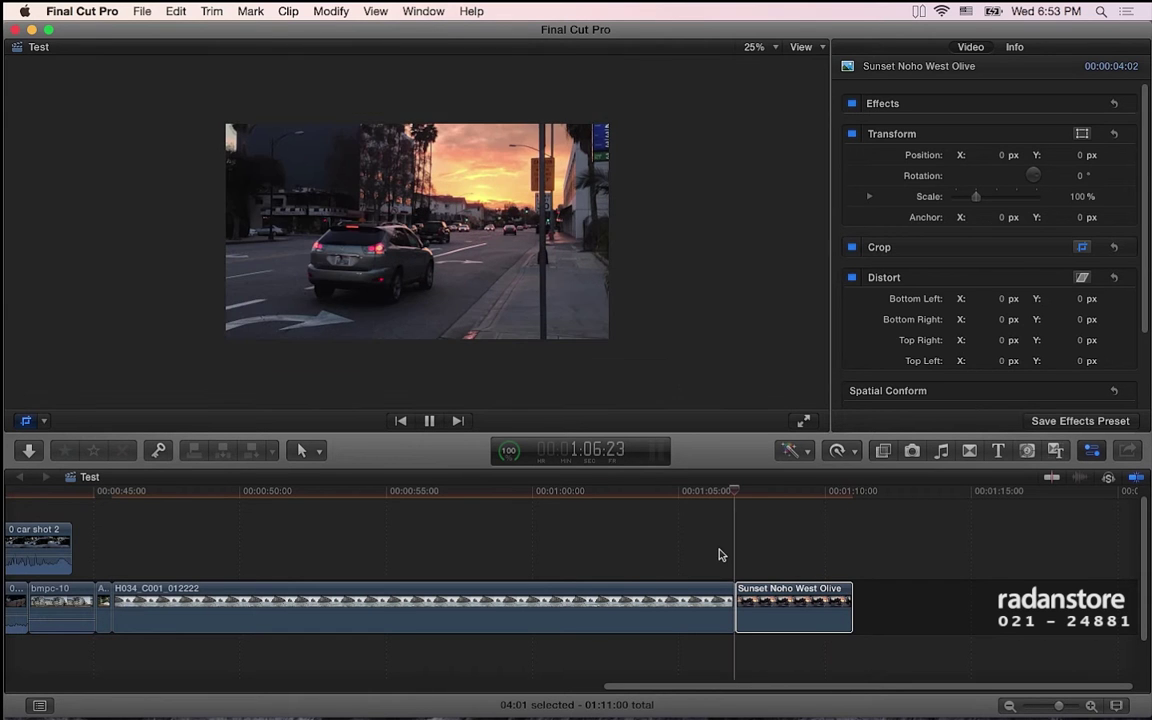
- Exit the Ken Burns view, stop playback, and select the Sunset Noho West Olive clip
left_click(717, 553)
left_click(743, 490)
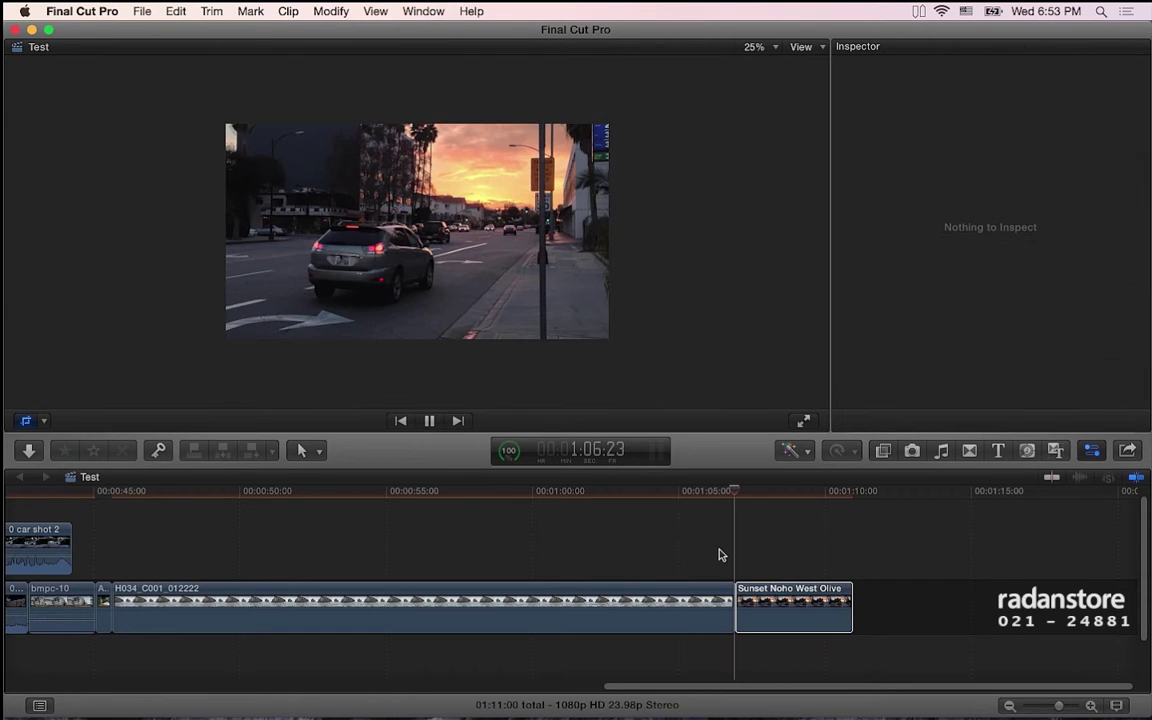
left_click(26, 420)
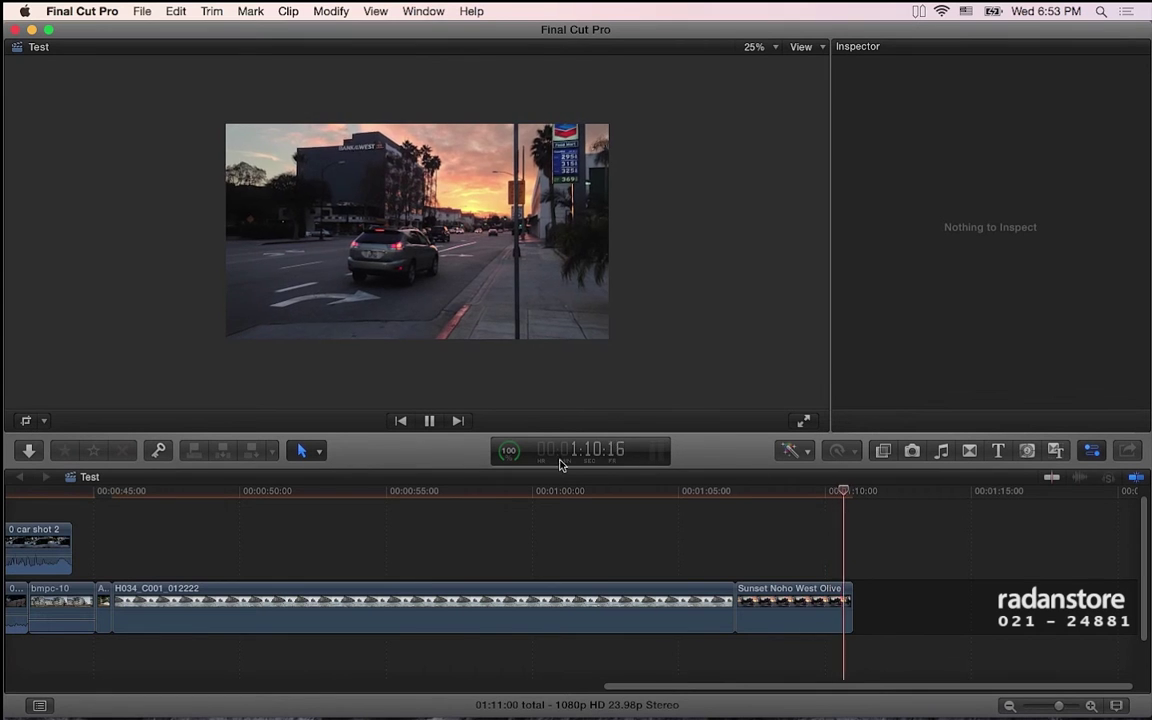
left_click(429, 421)
left_click(777, 595)
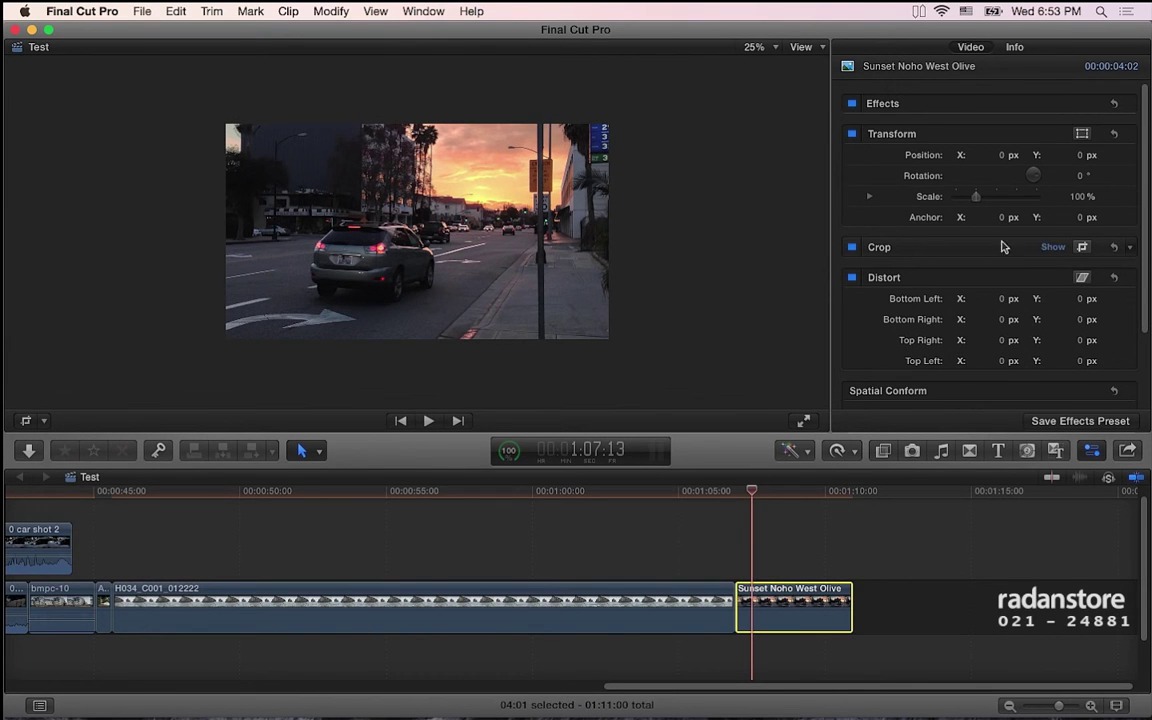
- Expand the sunset clip's Crop settings, set the type to Trim, and test the Left edge
left_click(1054, 248)
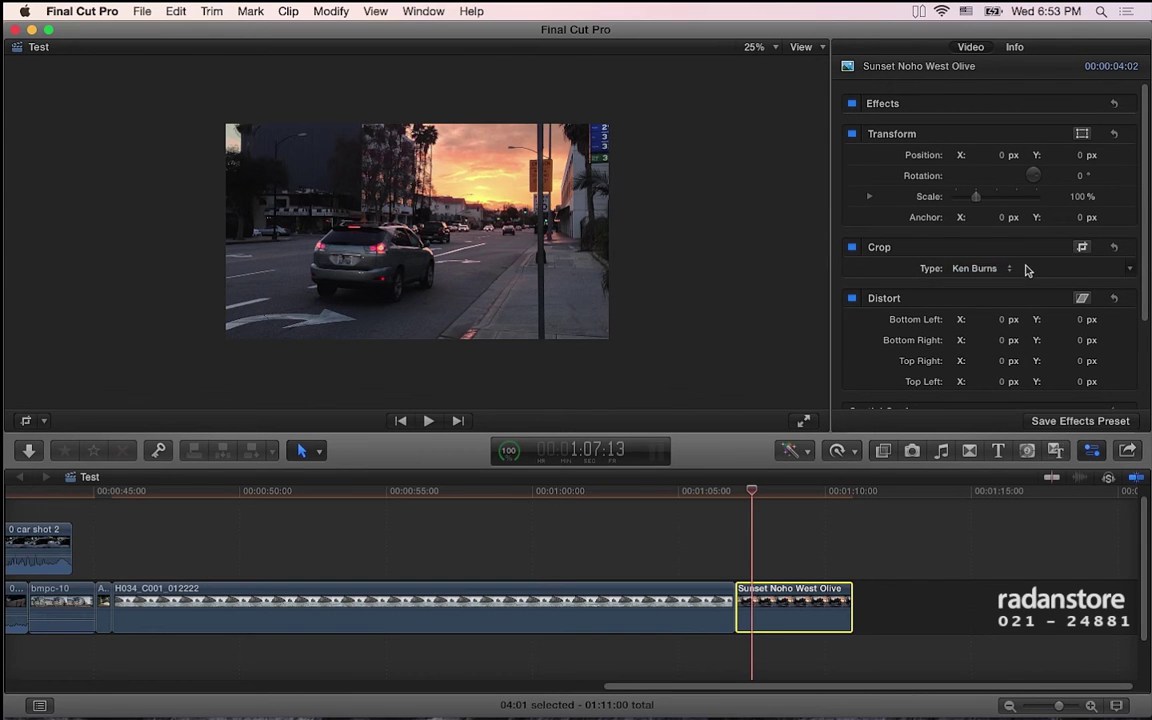
left_click(1013, 270)
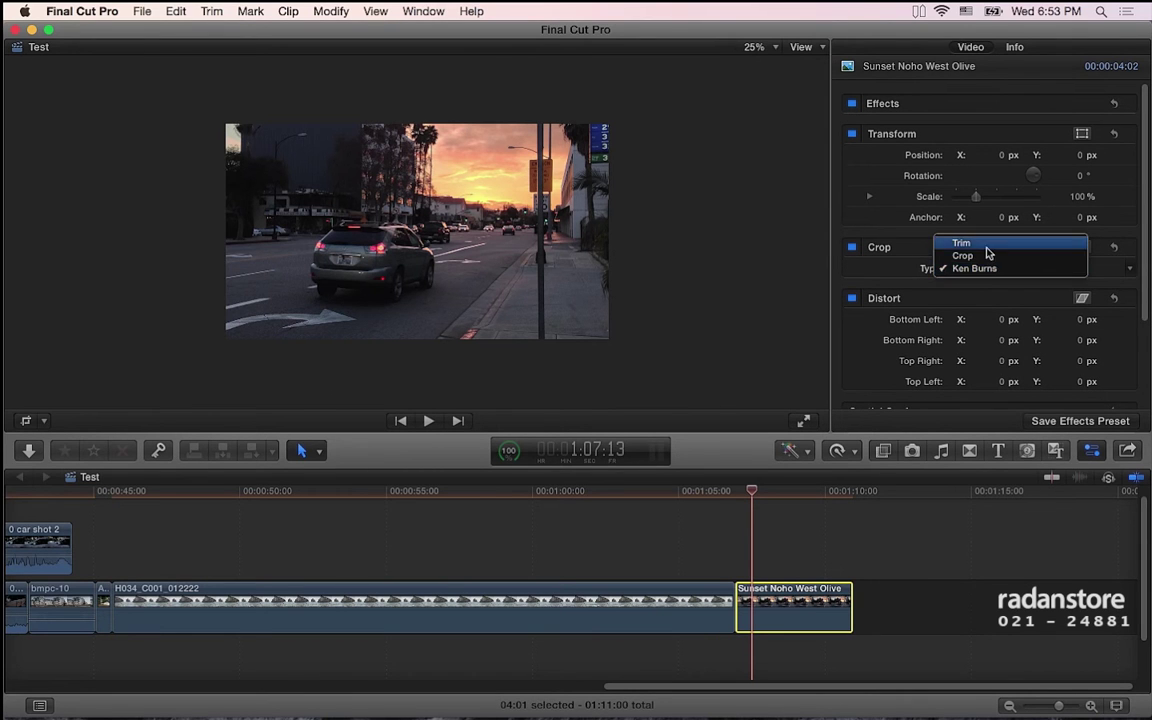
left_click(1025, 243)
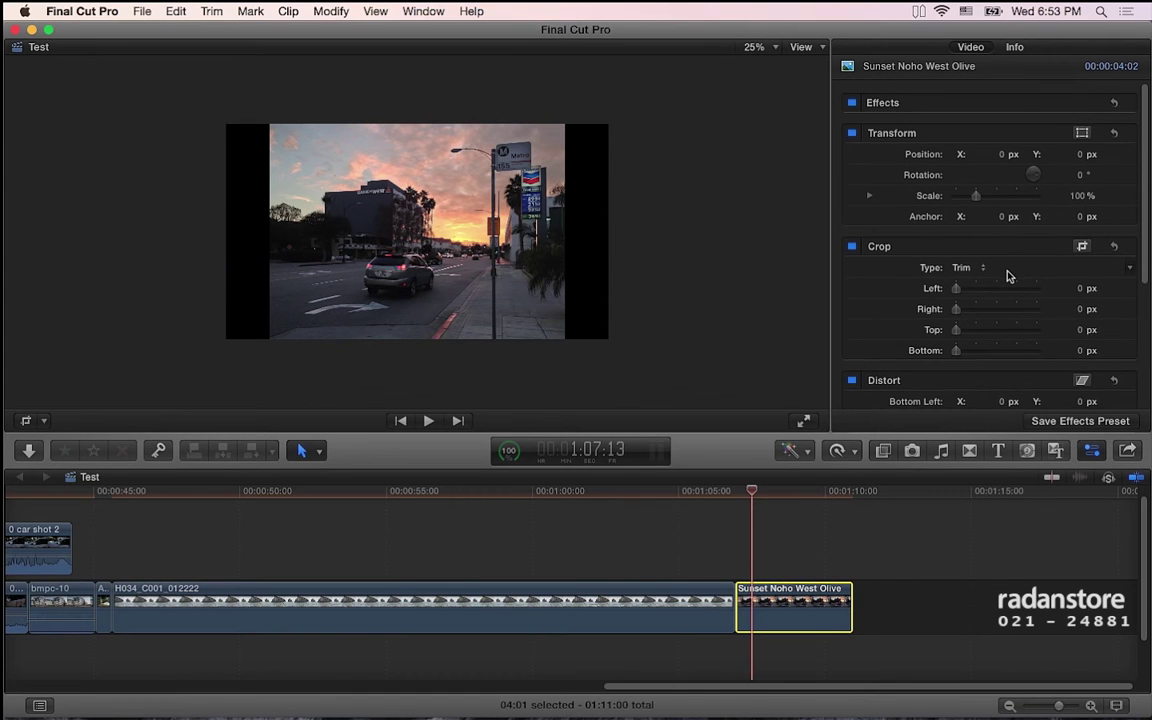
scroll(976, 281, "down", 1)
left_click_drag(976, 284, 985, 283)
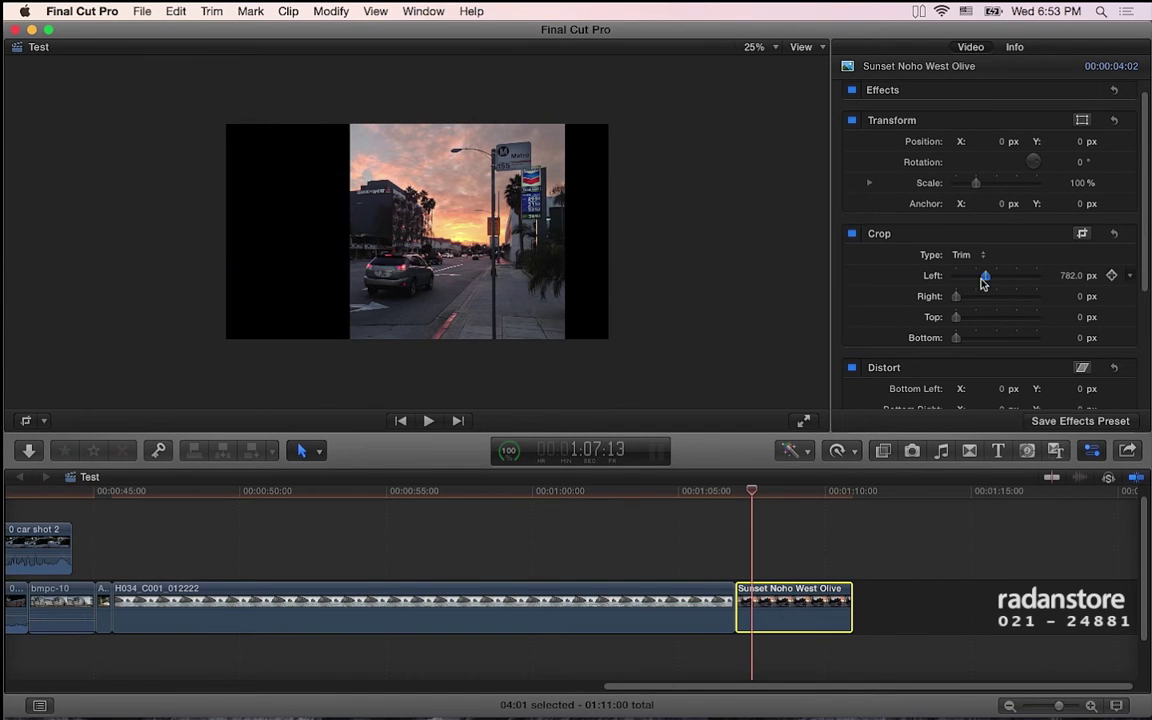
- Switch the crop type through Ken Burns to Crop, then reset the crop values to defaults
left_click(980, 255)
left_click(987, 280)
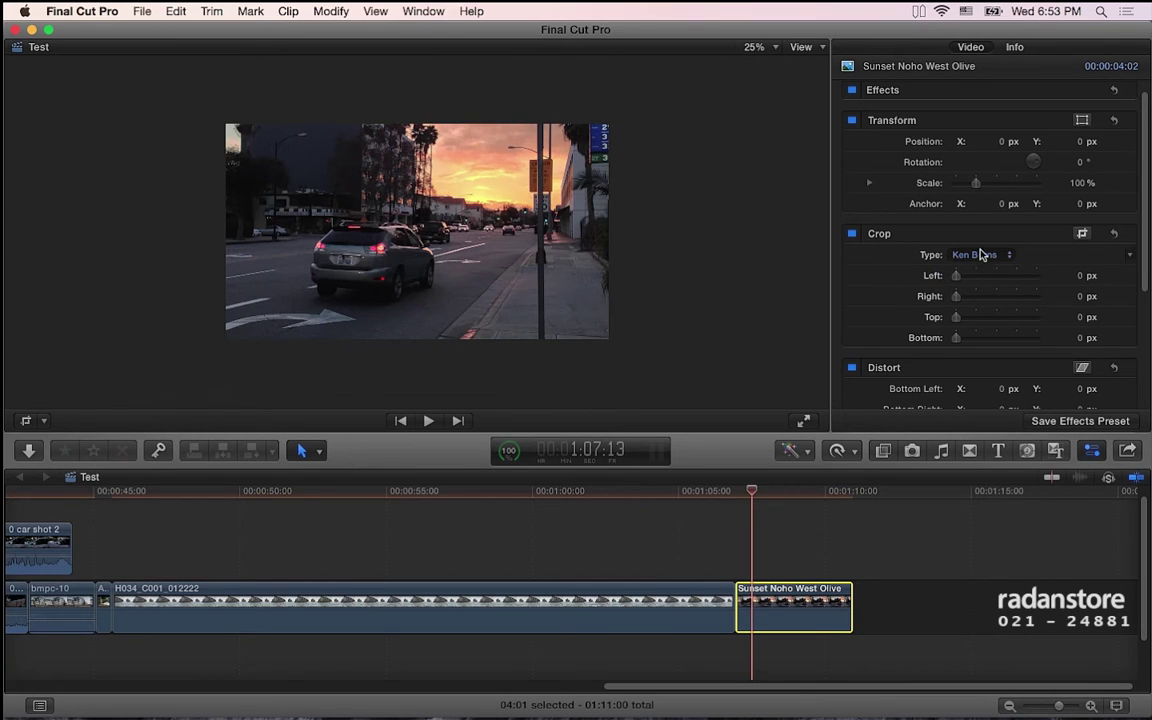
left_click(976, 255)
left_click(981, 253)
left_click(980, 253)
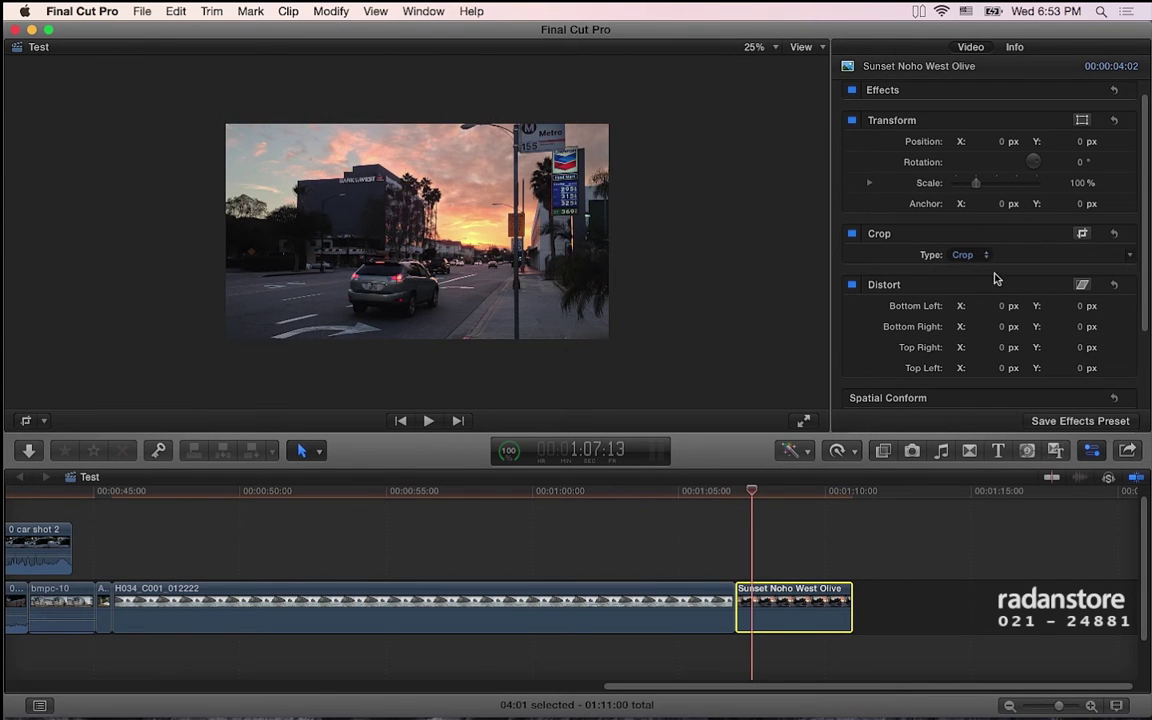
left_click_drag(1000, 280, 1020, 267)
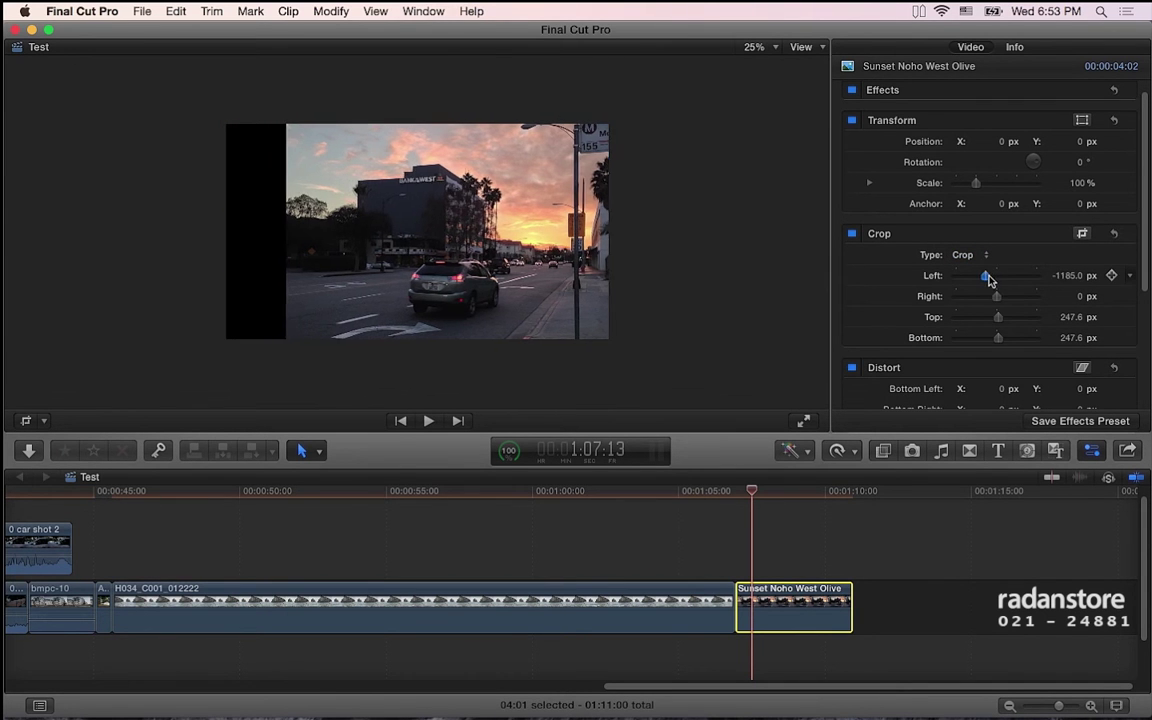
left_click(1114, 233)
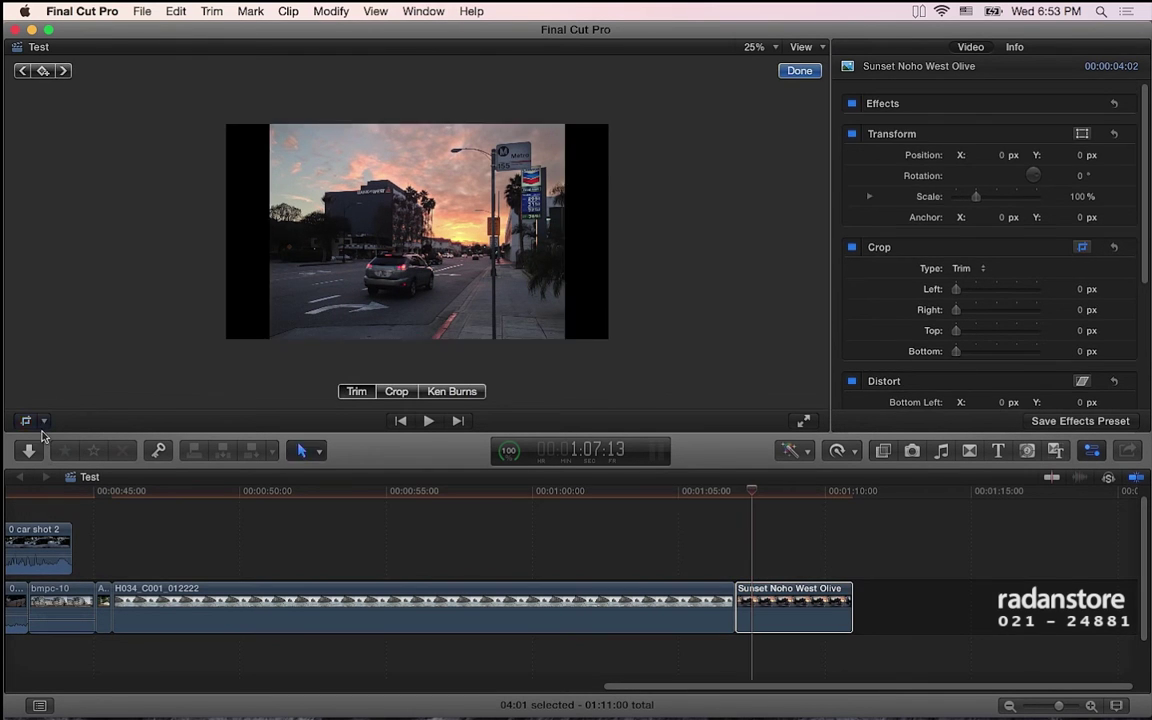
- Try Distort on the sunset clip's top-left and top-right corners, then undo both
left_click(44, 422)
left_click(89, 479)
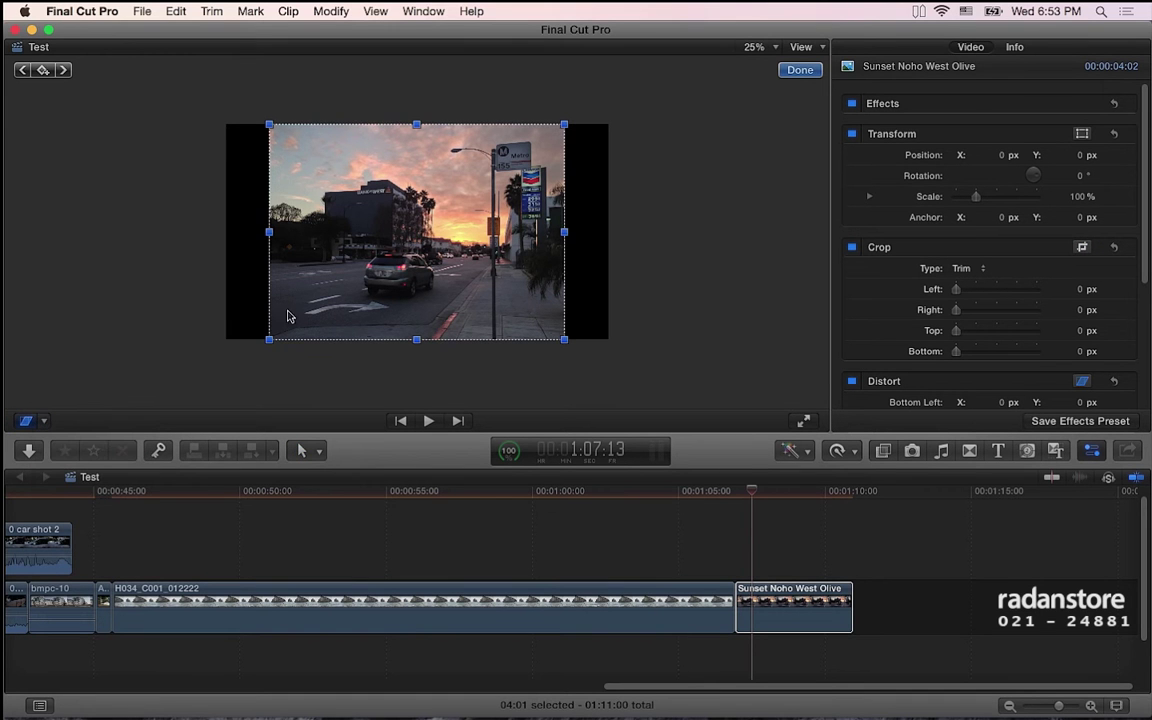
left_click_drag(269, 125, 302, 166)
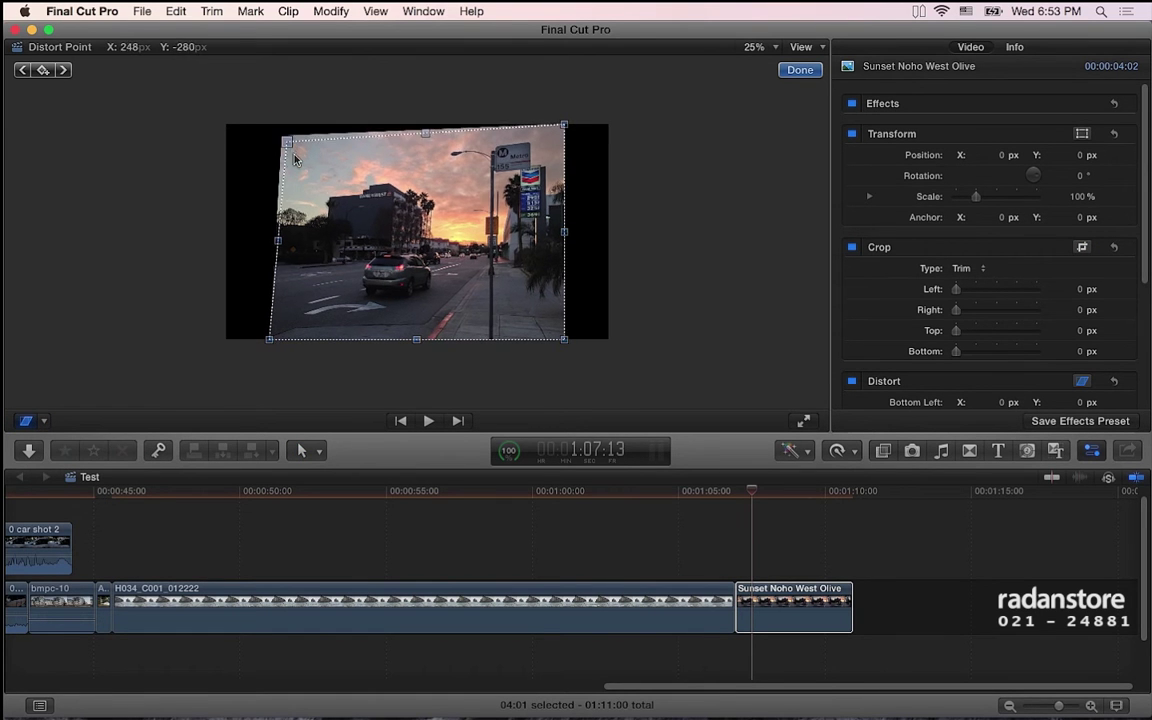
mouse_move(564, 125)
left_mouse_down()
mouse_move(495, 163)
mouse_move(520, 155)
left_mouse_up()
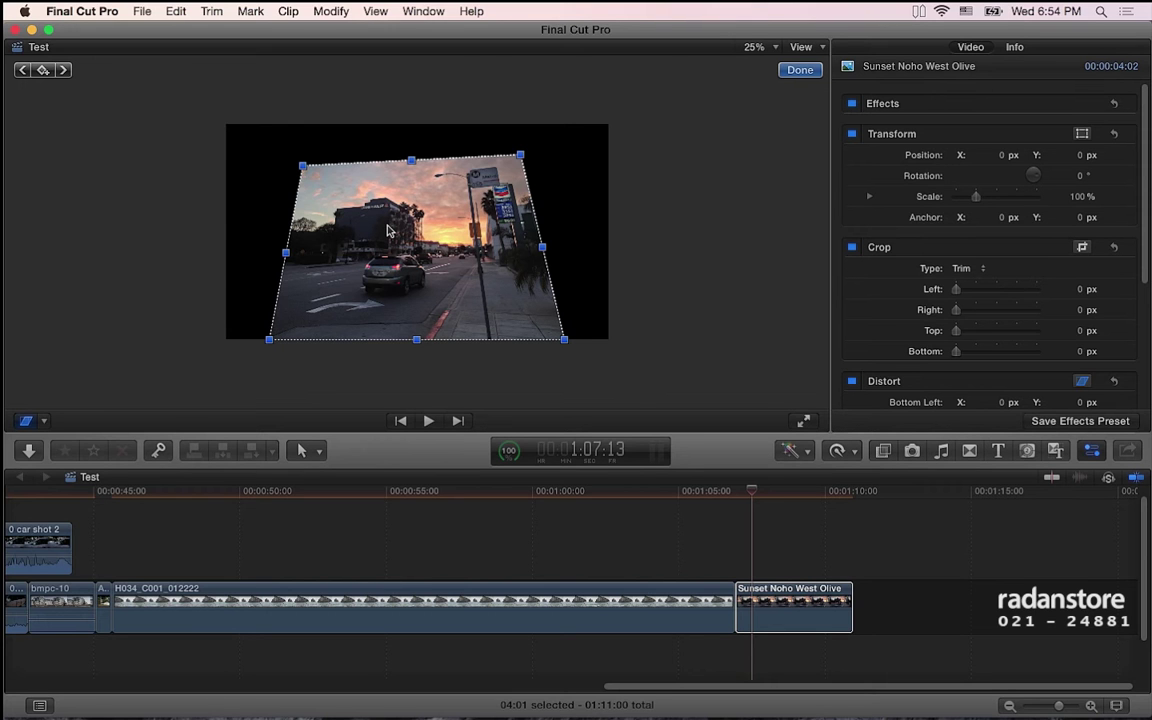
key("super+z")
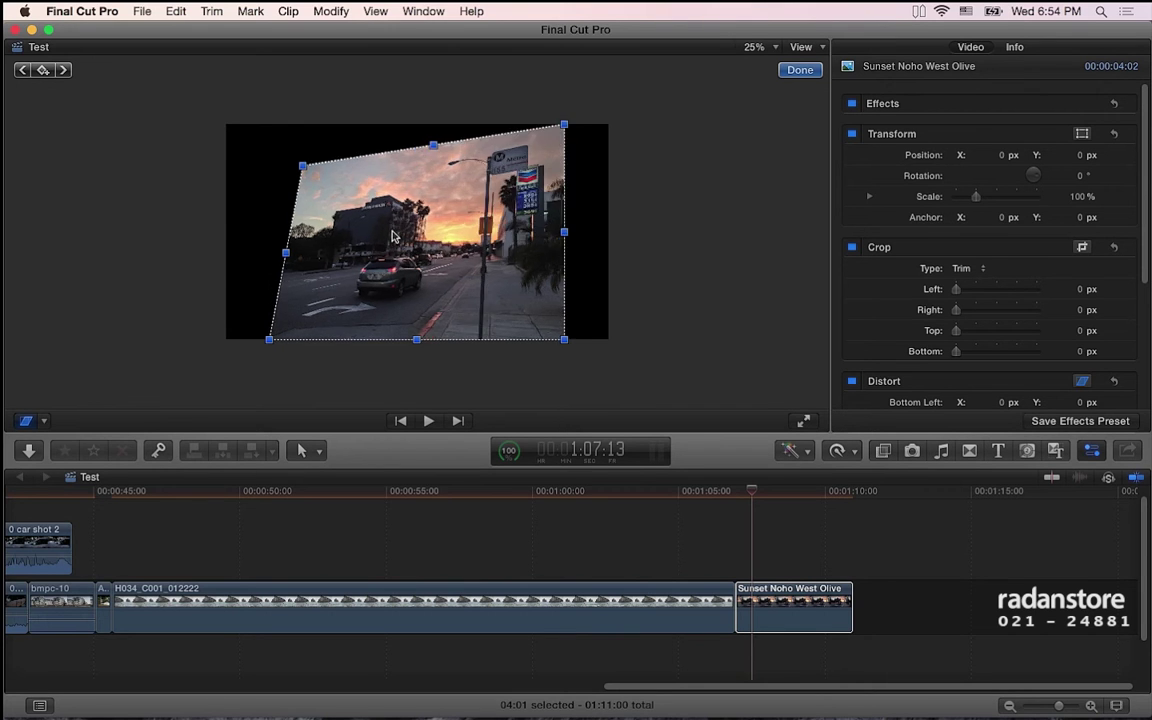
key("super+z")
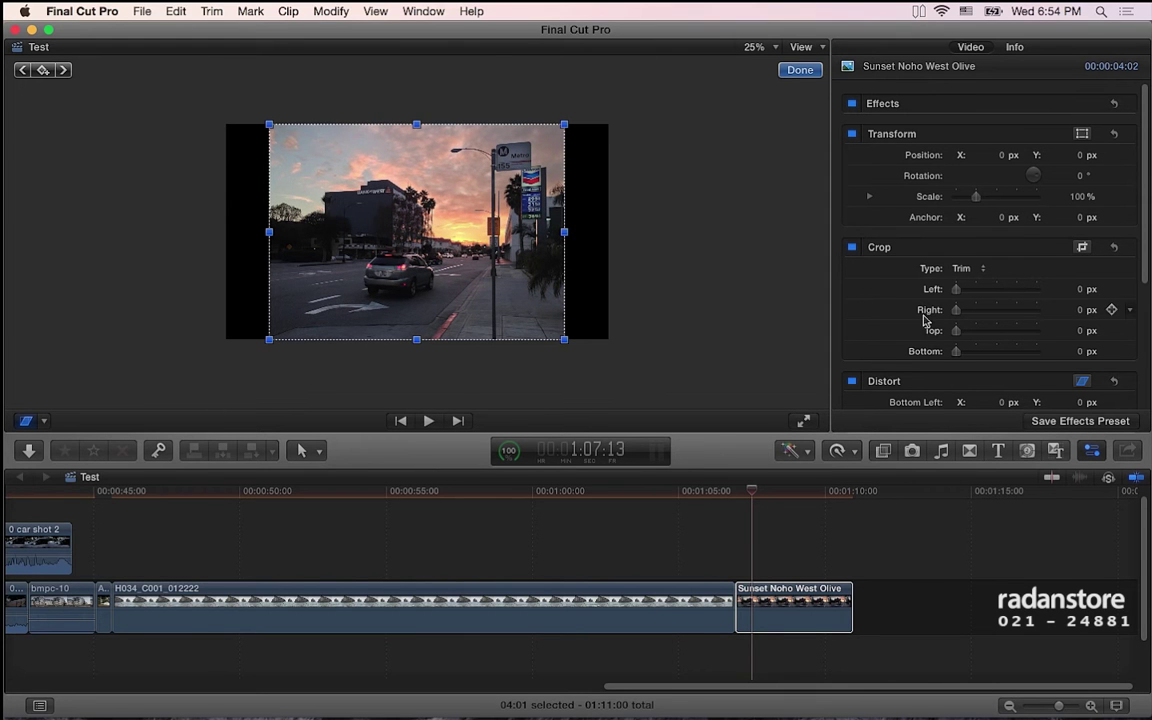
- Skew the sunset clip's top-right corner inward and its bottom-right corner up-left
scroll(1060, 320, "down", 3)
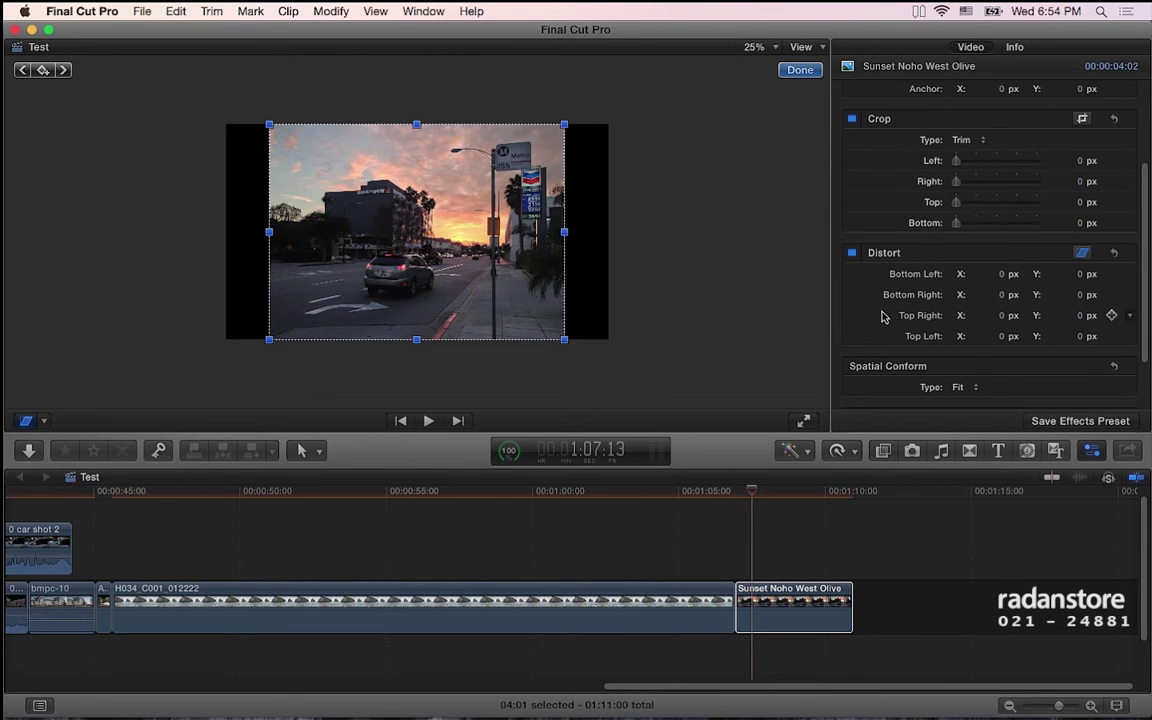
mouse_move(564, 125)
left_mouse_down()
mouse_move(507, 210)
mouse_move(506, 193)
left_mouse_up()
left_click_drag(564, 342, 503, 289)
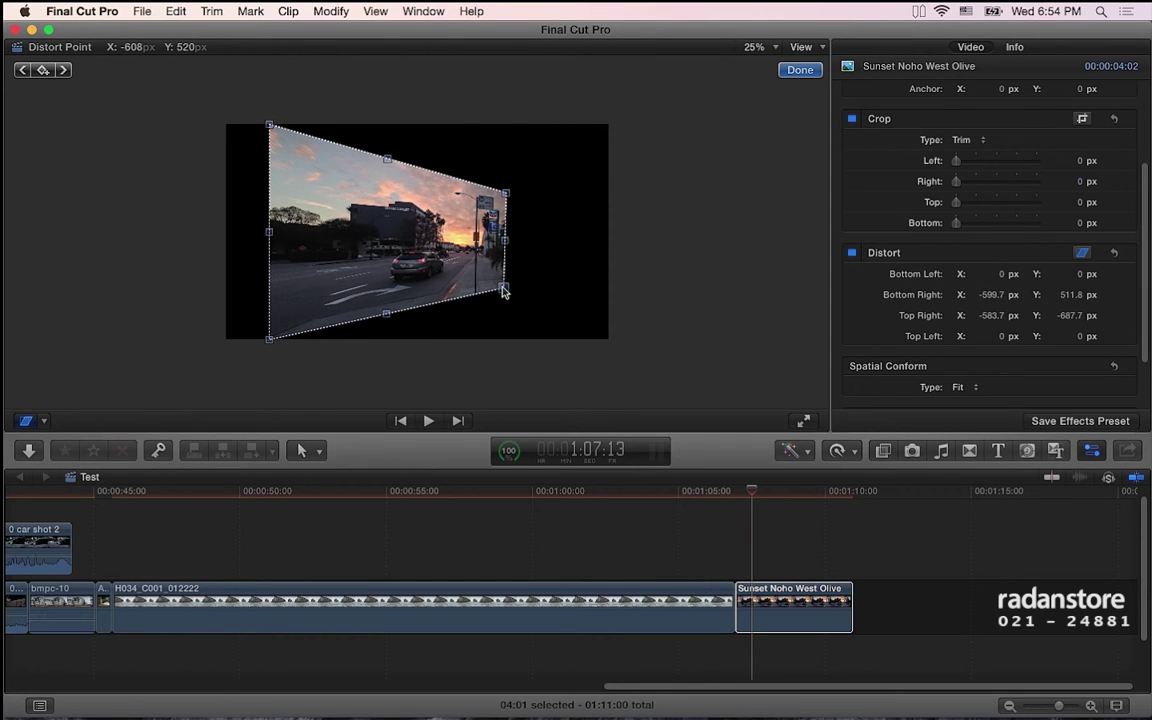
- Compare Distort on and off, reset distortion values to zero, and turn Distort off
left_click(852, 254)
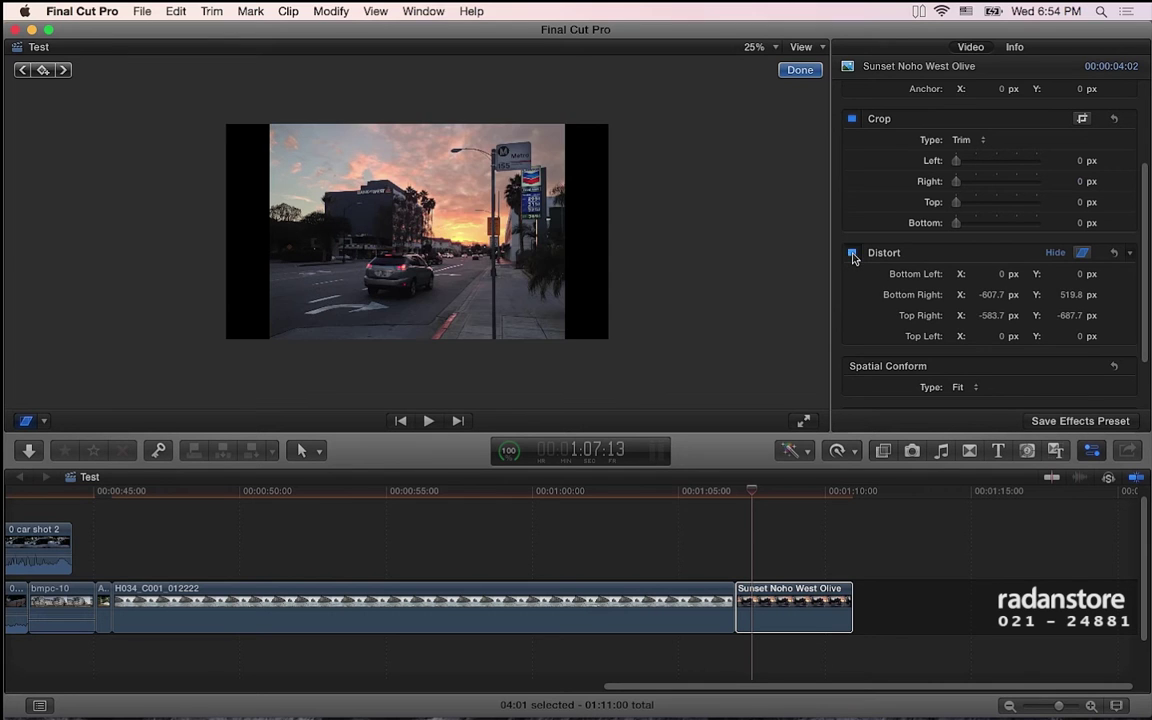
left_click(852, 254)
left_click(852, 255)
left_click(852, 255)
left_click(852, 254)
left_click(1114, 253)
scroll(938, 320, "up", 5)
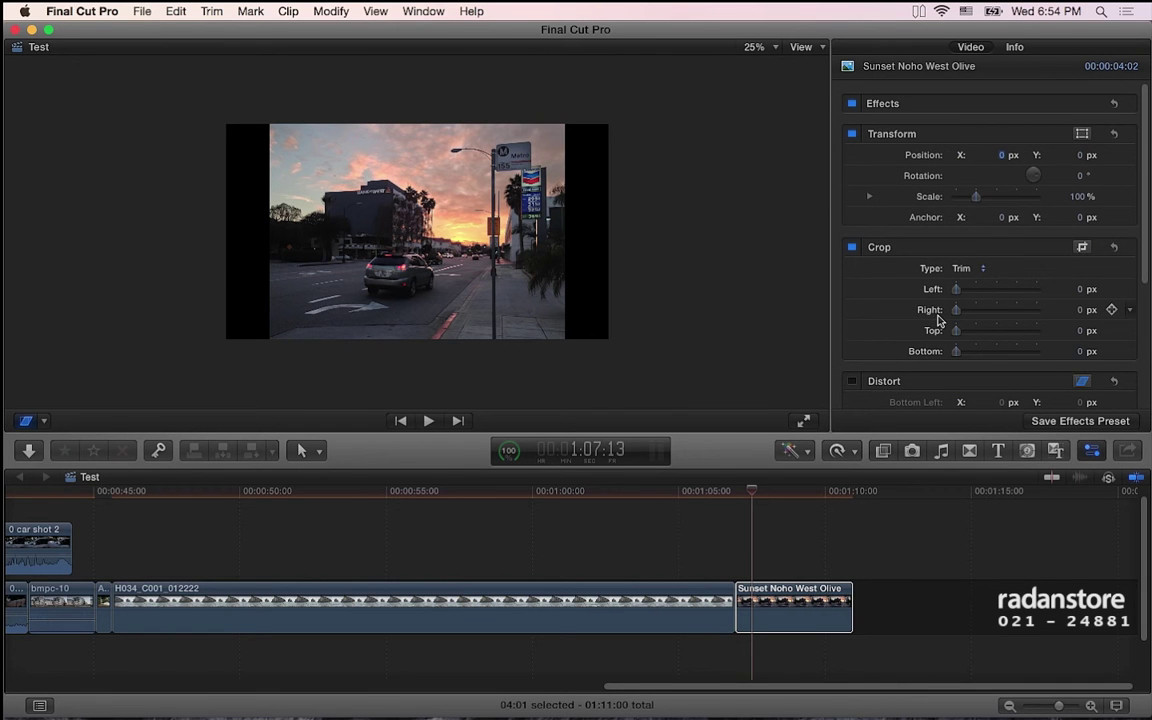
left_click_drag(976, 196, 983, 198)
left_click(851, 135)
left_click(851, 135)
left_click(851, 134)
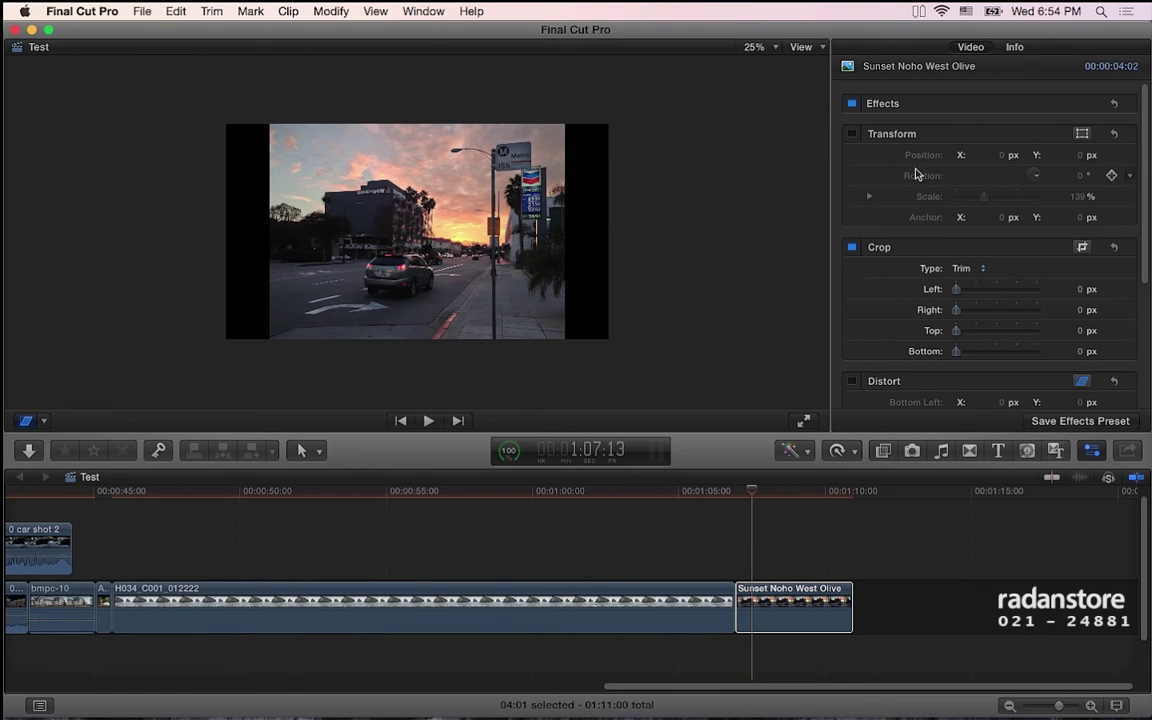
left_click(851, 135)
left_click(1114, 135)
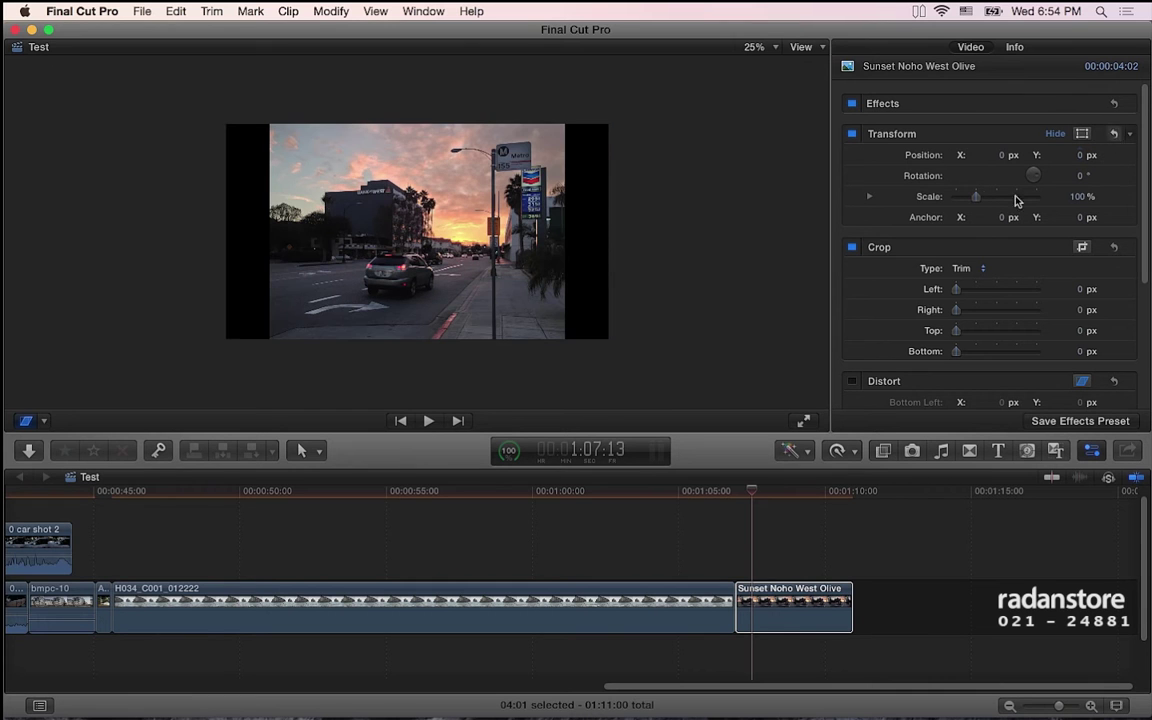
mouse_move(668, 688)
left_mouse_down()
mouse_move(303, 686)
mouse_move(598, 640)
mouse_move(644, 645)
left_mouse_up()
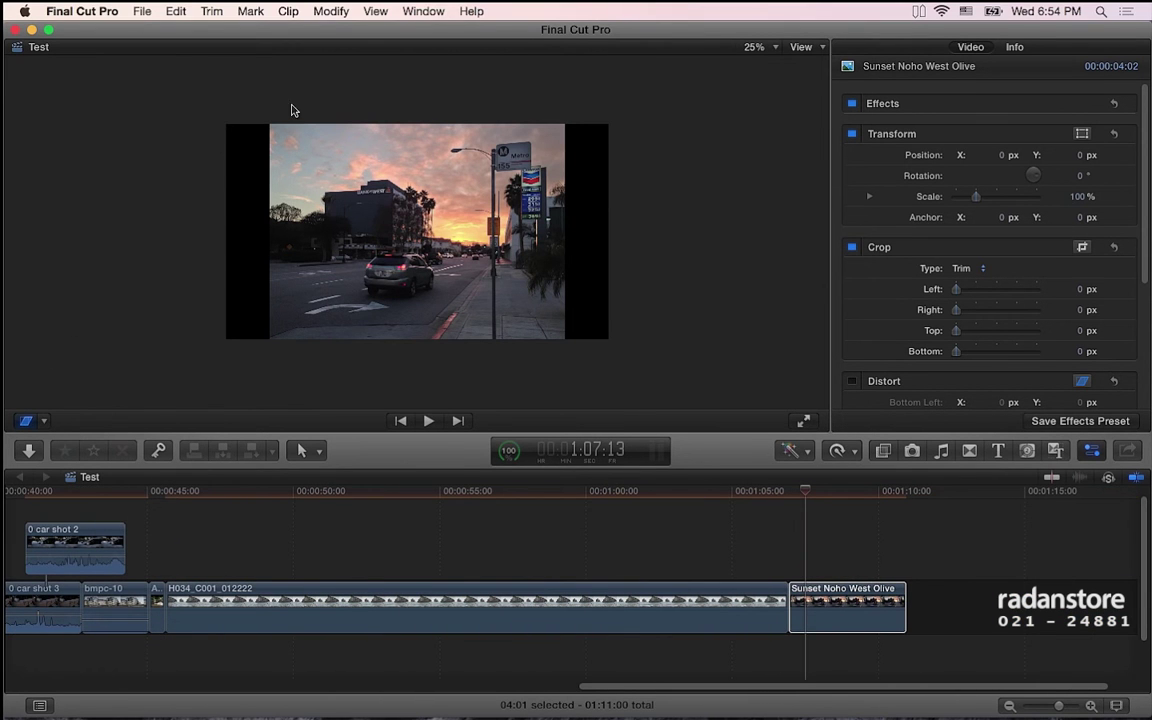
- Show the browser, connect bgplate.100 above Sunset Noho West Olive, and park the playhead on it
left_click(421, 10)
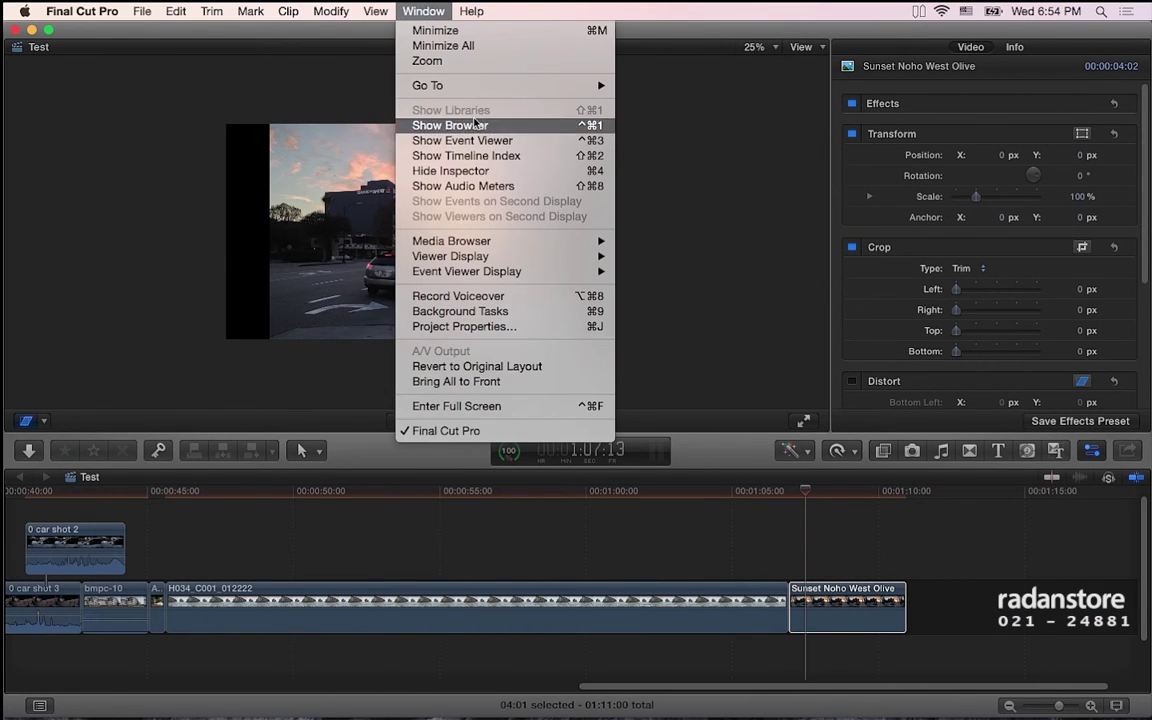
left_click(472, 123)
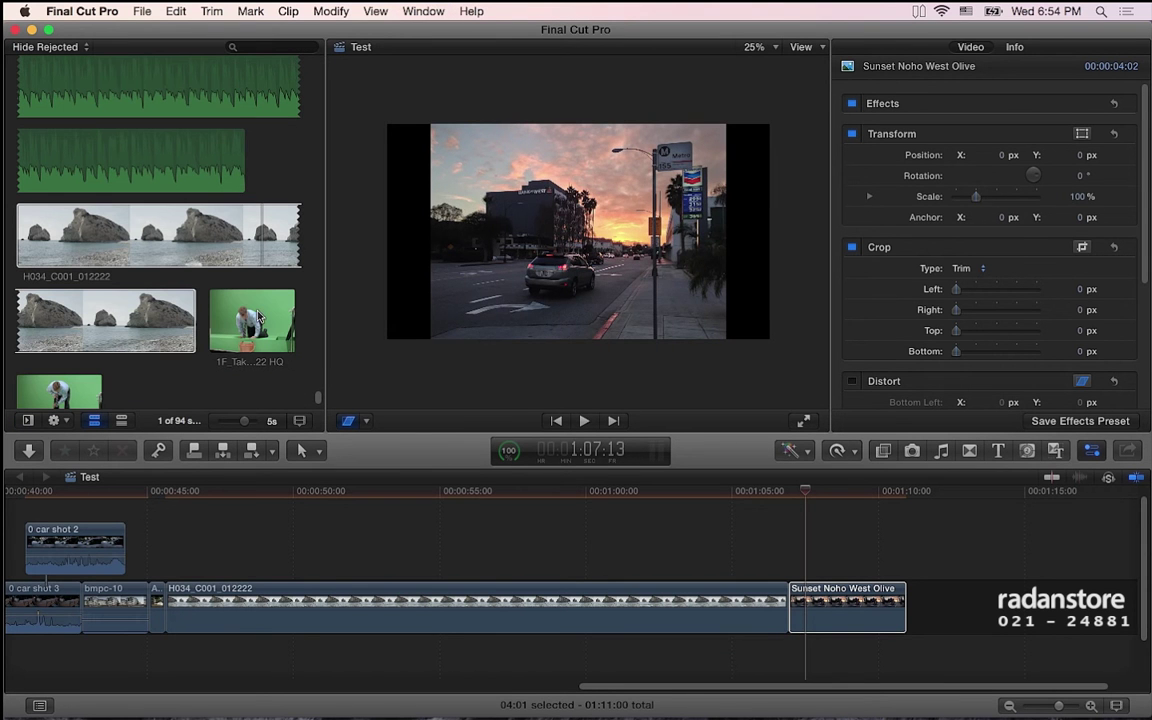
left_click(250, 326)
scroll(250, 326, "down", 2)
left_click_drag(55, 335, 722, 510)
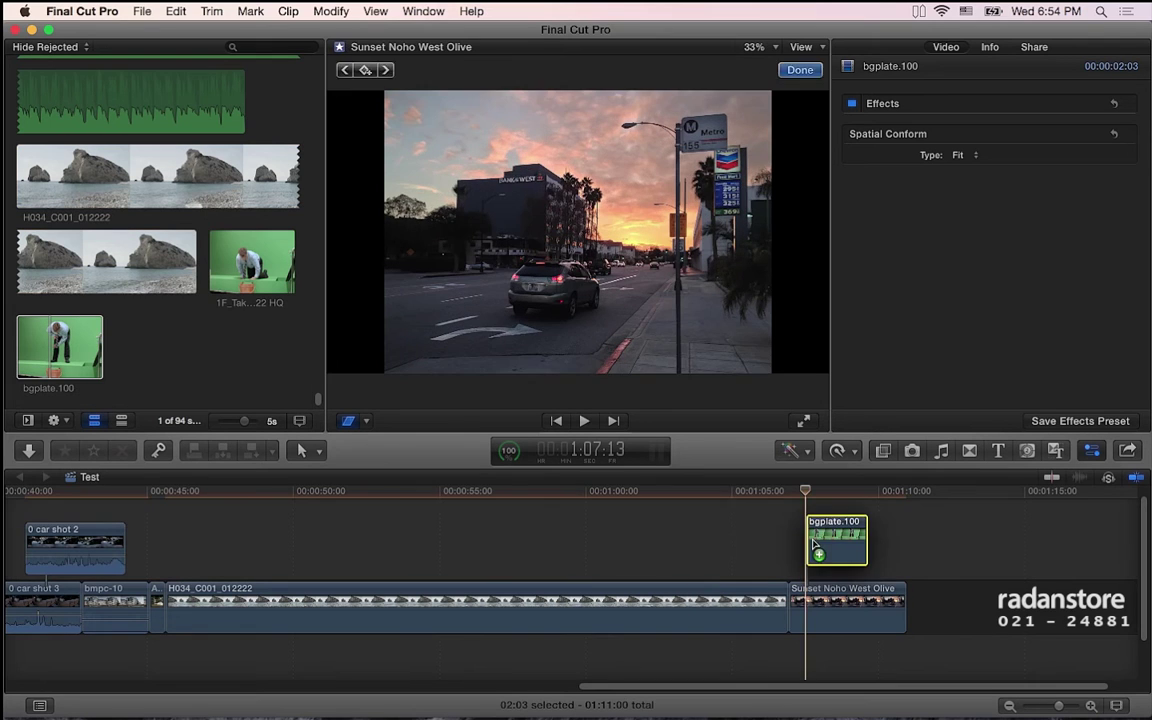
left_click_drag(722, 510, 840, 518)
left_click(847, 491)
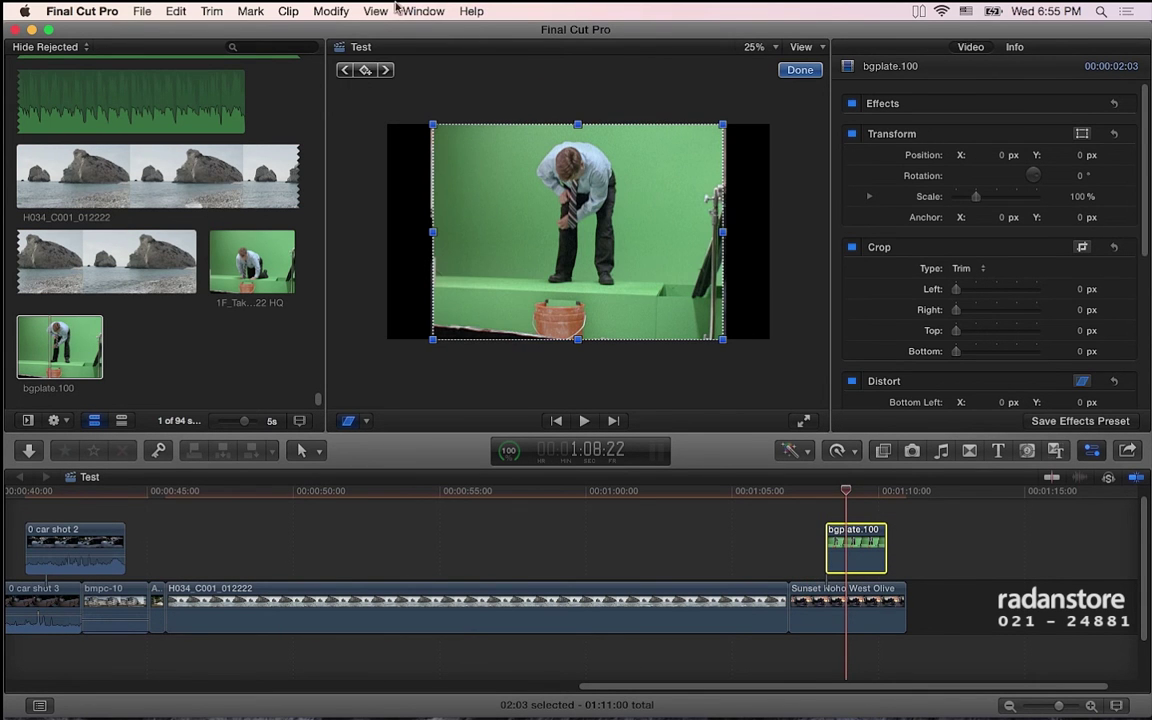
- Hide the media browser and nudge the clip's left edge slightly with Distort
left_click(436, 11)
left_click(421, 113)
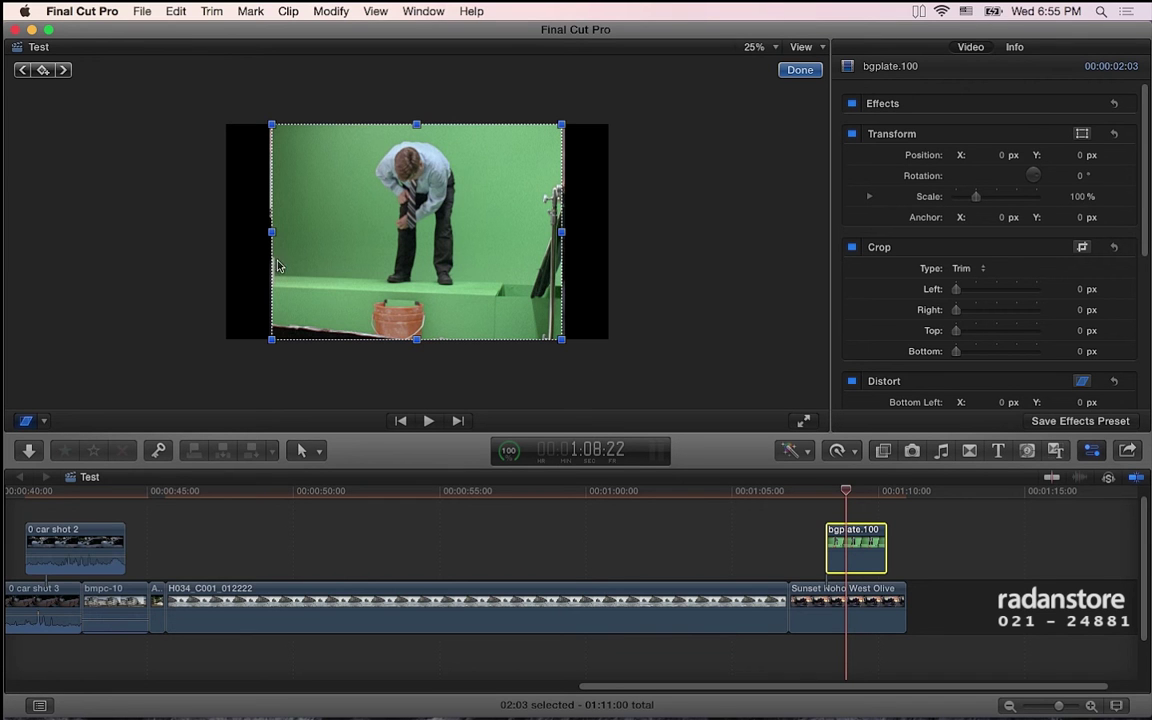
mouse_move(272, 232)
left_mouse_down()
mouse_move(282, 238)
mouse_move(272, 232)
left_mouse_up()
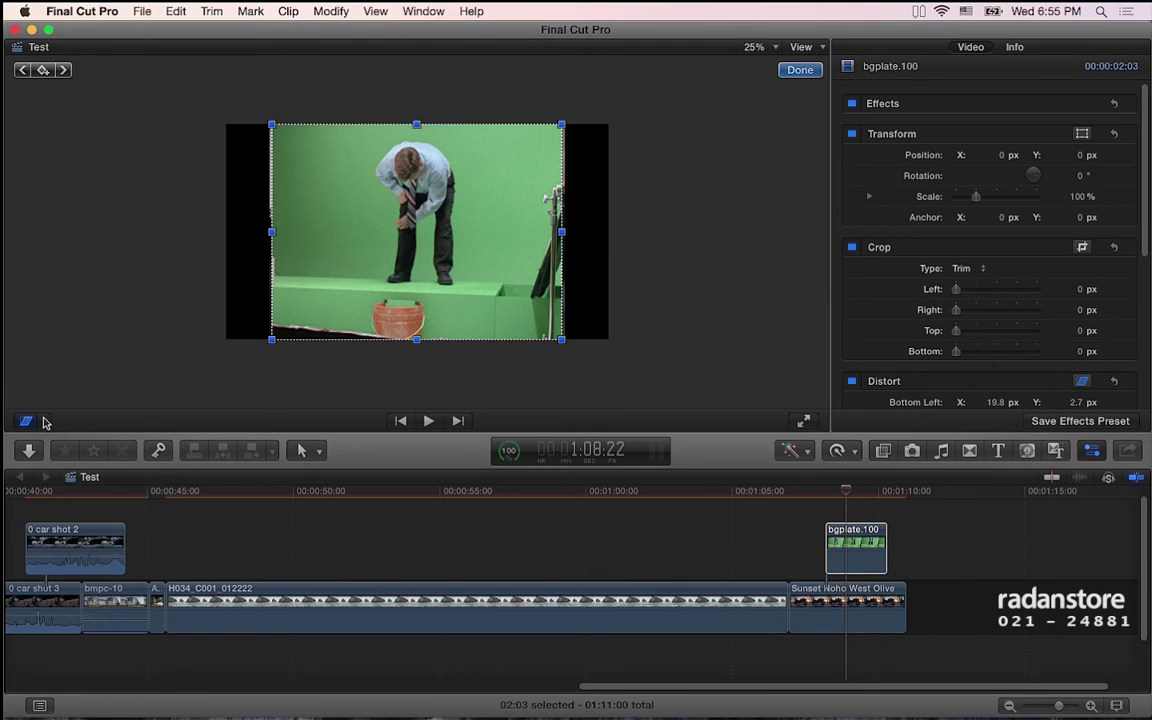
left_click(26, 421)
- Crop bgplate.100's right side, 18 px off the left, and the bottom to remove the basket
left_click(44, 421)
left_click(83, 460)
left_click_drag(565, 229, 522, 235)
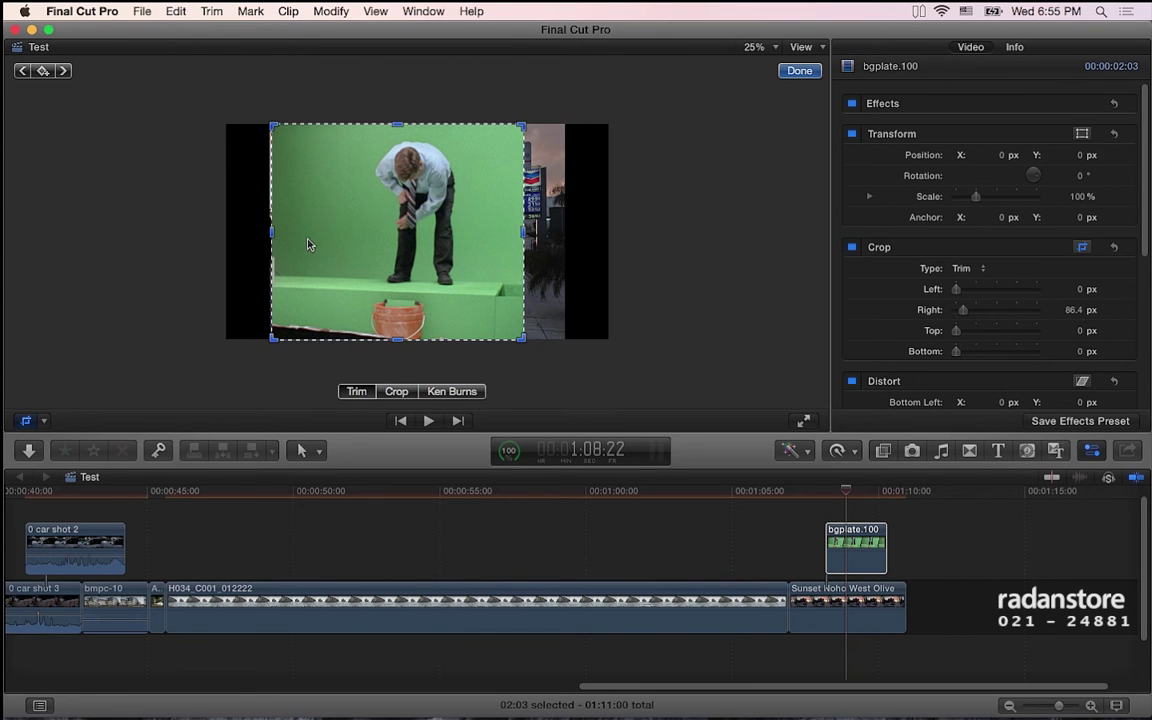
left_click_drag(268, 236, 295, 249)
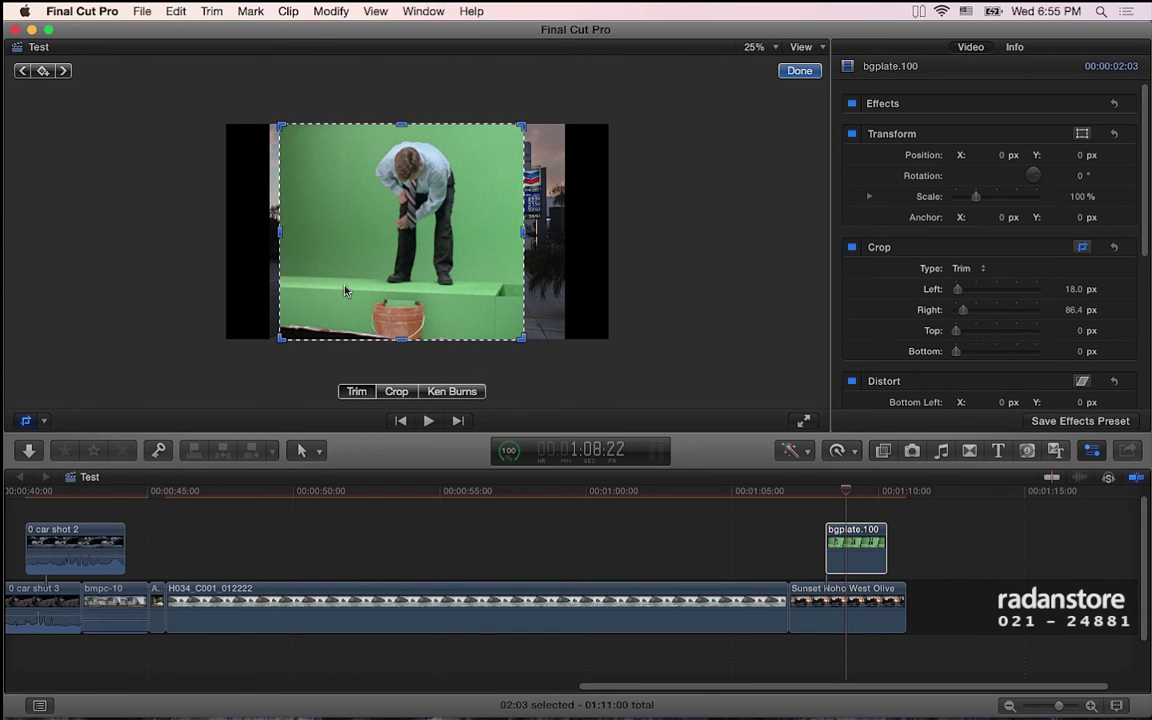
left_click_drag(400, 336, 407, 296)
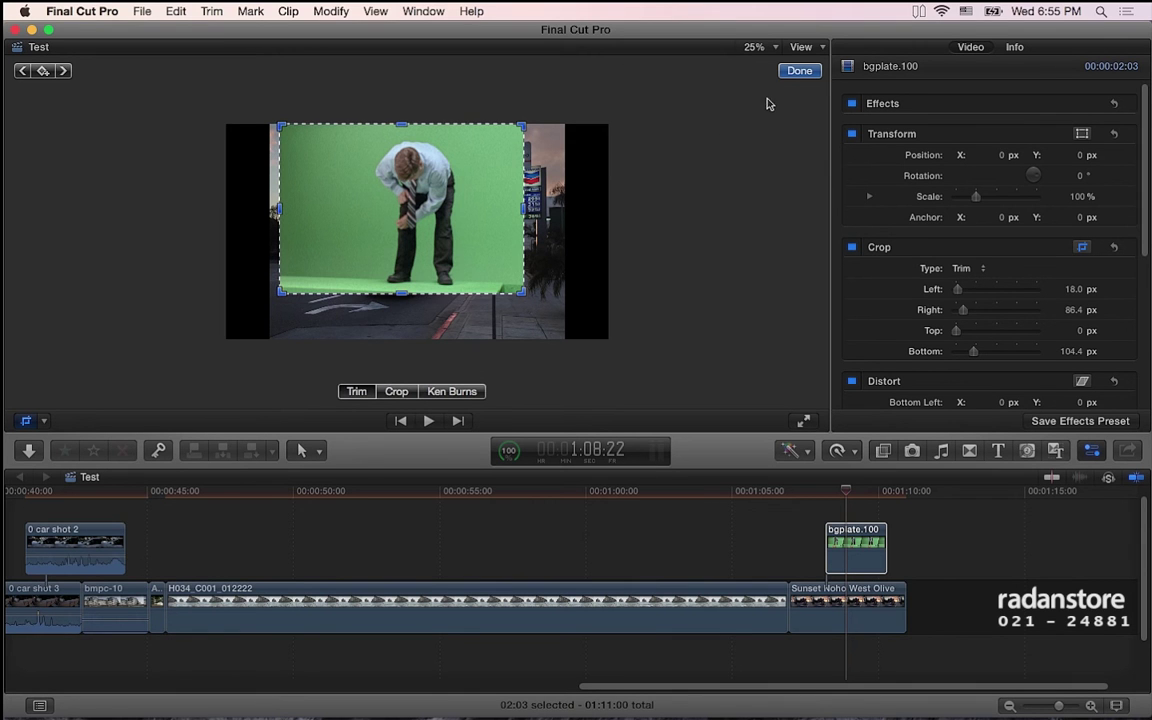
left_click(798, 74)
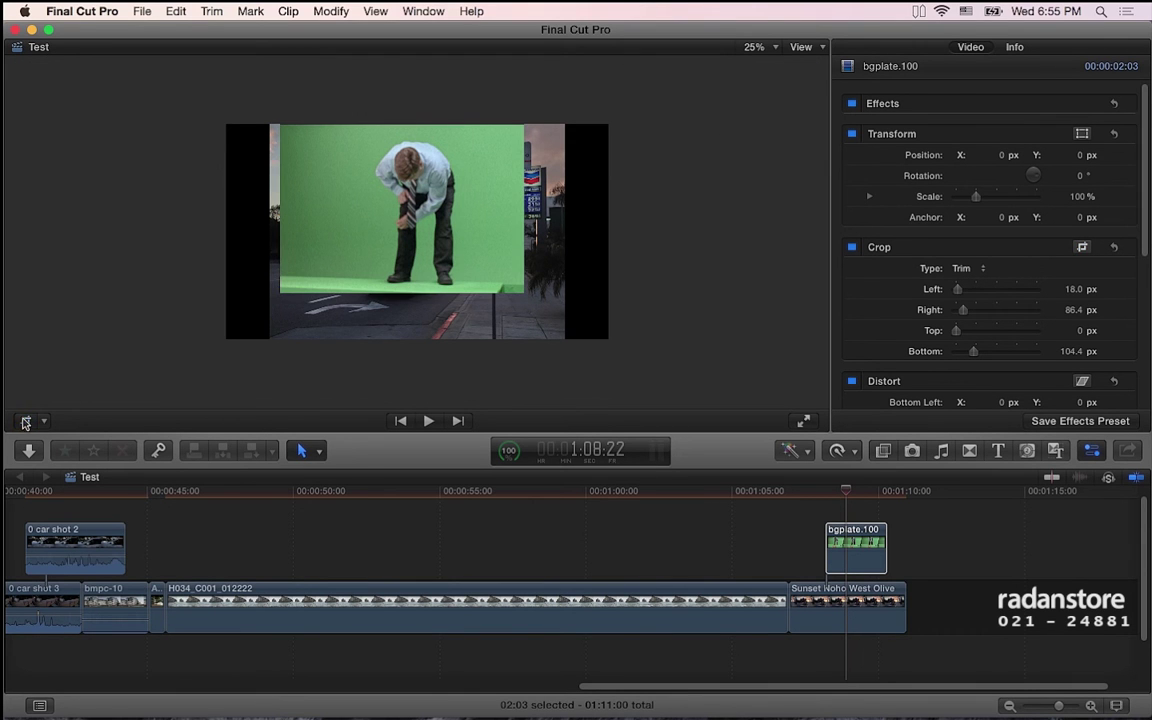
left_click(25, 420)
left_click_drag(385, 270, 346, 248)
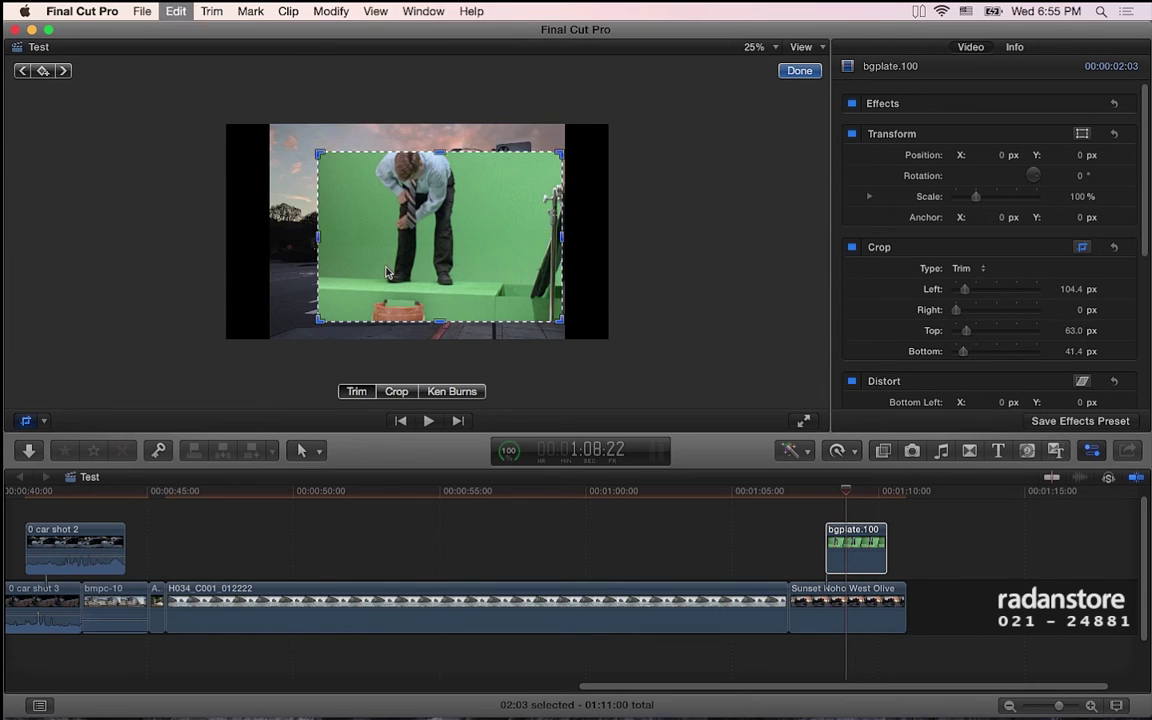
- Move the green-screen clip right and down to X 584, Y -208 px
left_click(46, 422)
left_click(90, 440)
mouse_move(391, 226)
left_mouse_down()
mouse_move(485, 273)
mouse_move(515, 266)
left_mouse_up()
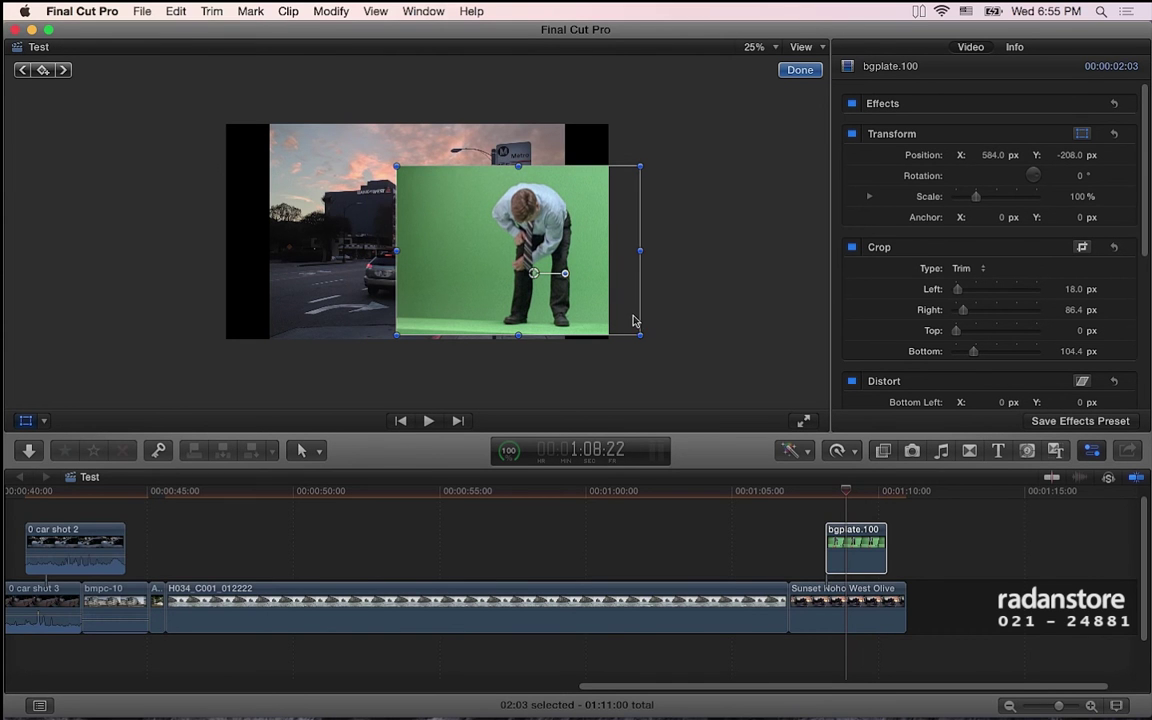
- Apply the Keyer effect from Keying to remove bgplate.100's green background
left_click(884, 451)
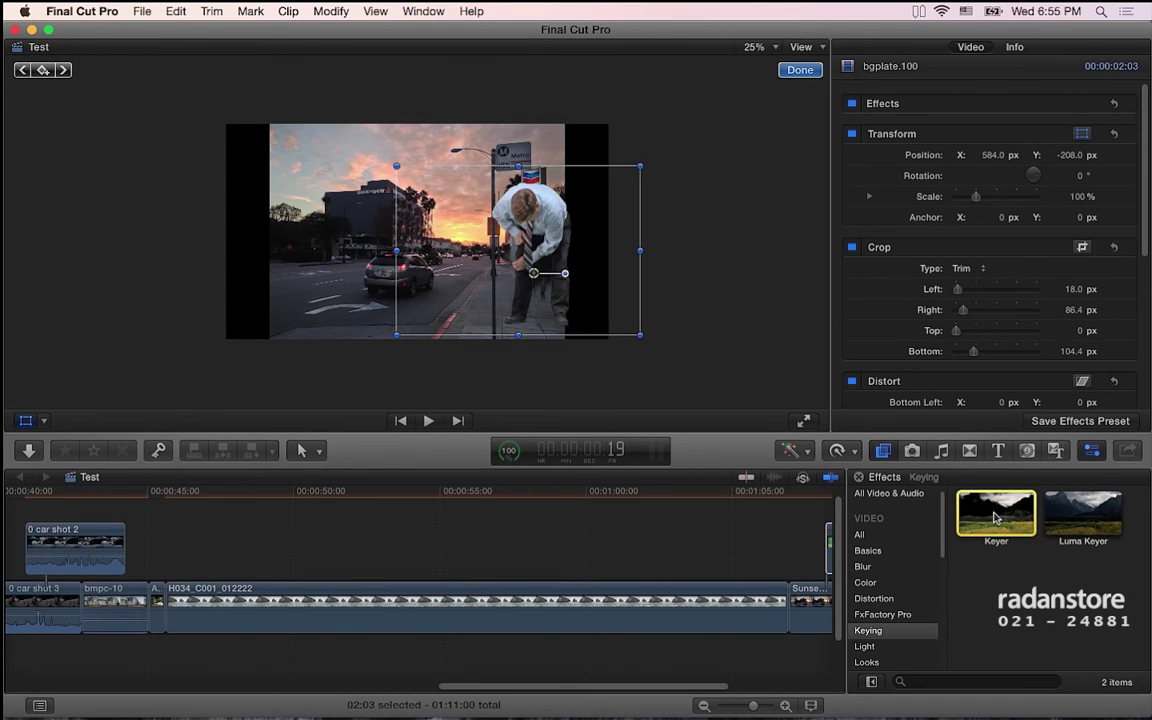
double_click(996, 517)
left_click_drag(613, 692, 713, 693)
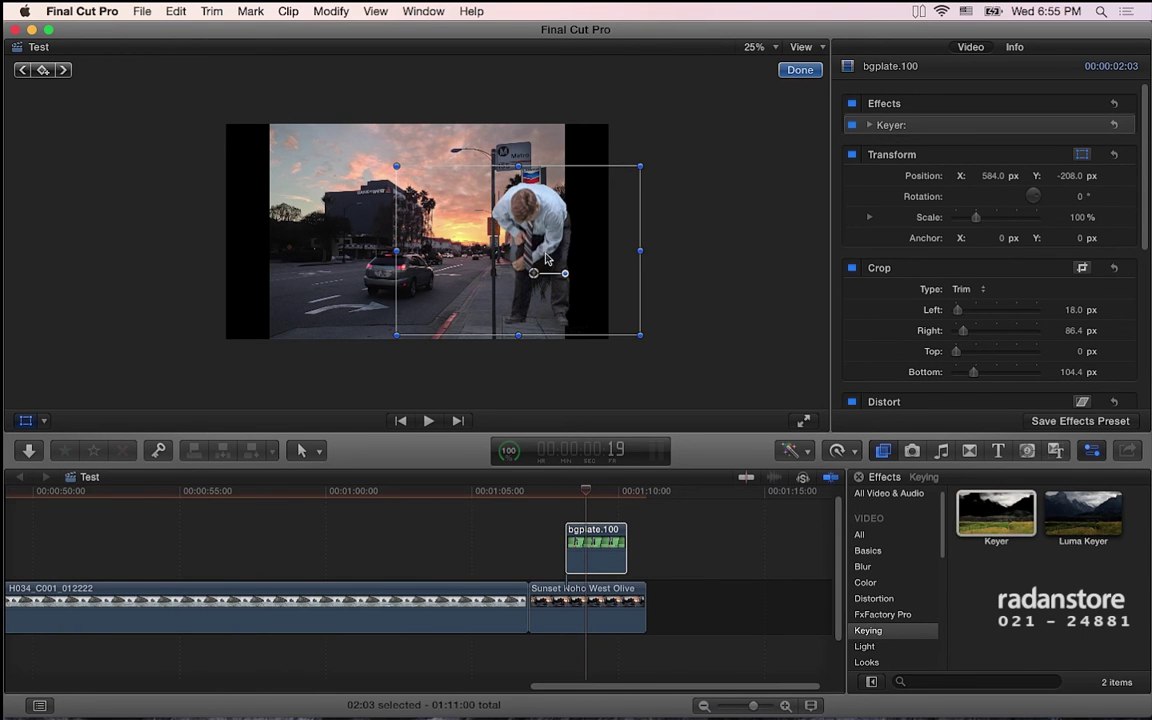
- Scale the keyed man to 61.11% and place him on the sidewalk at X 564, Y -376
left_click_drag(538, 238, 517, 245)
left_click_drag(373, 170, 432, 219)
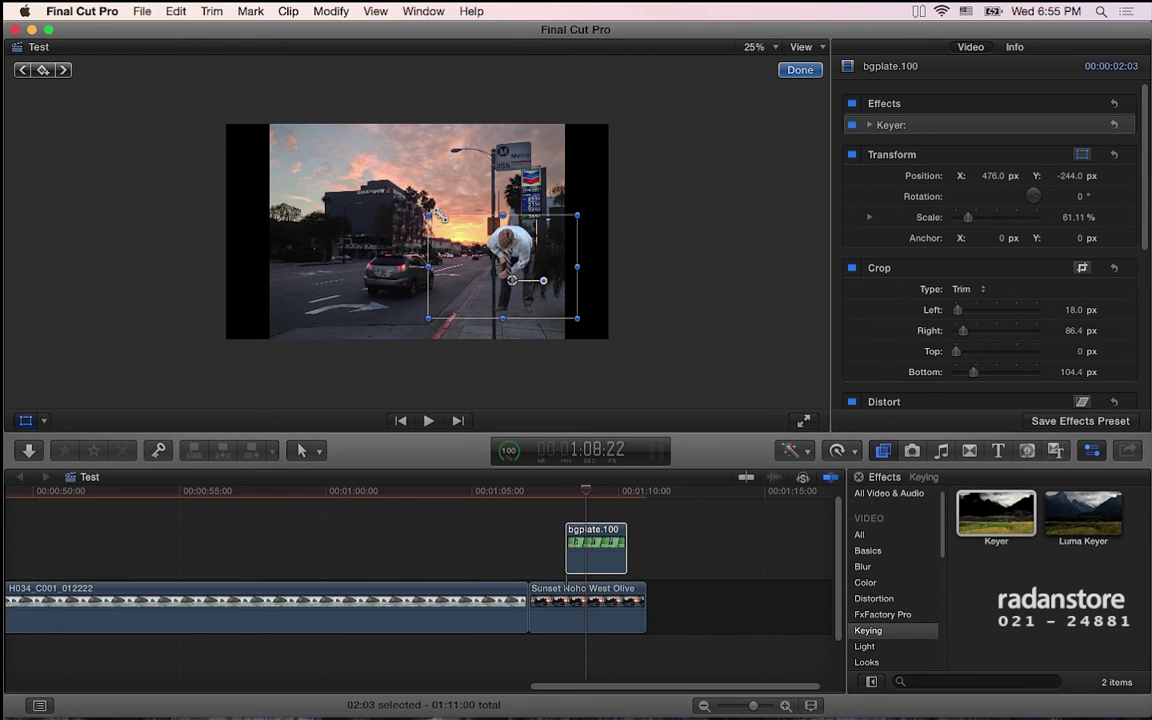
left_click_drag(509, 251, 525, 278)
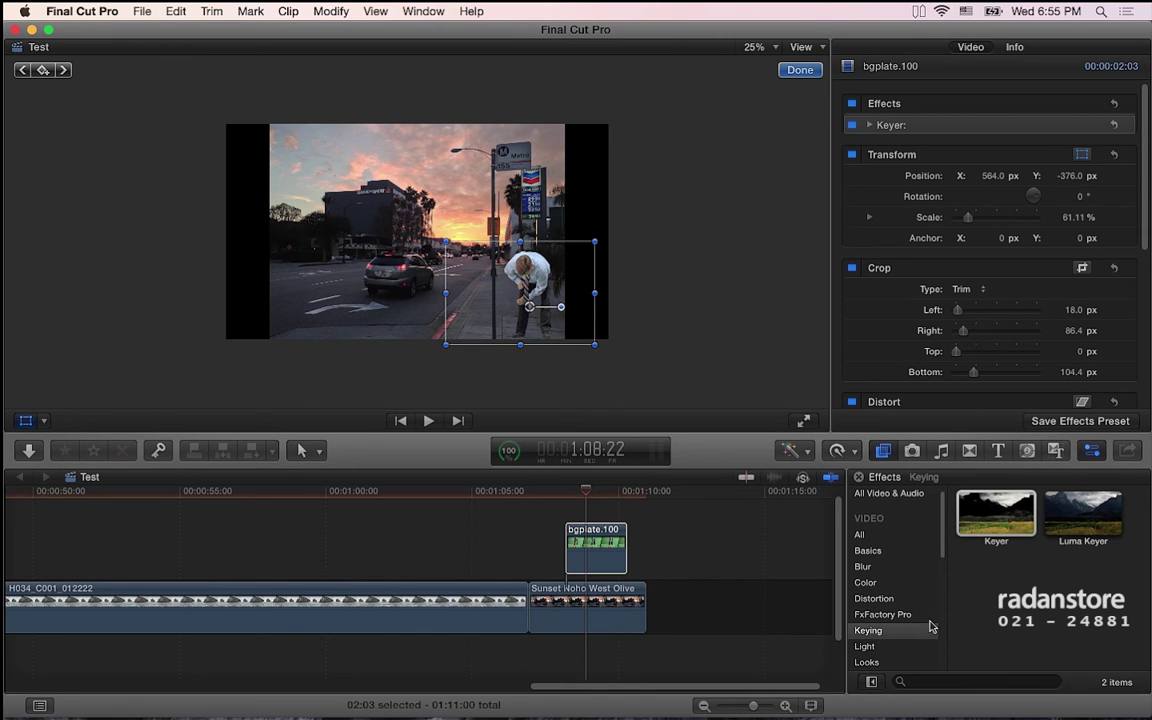
- Close the effects browser, fit the composite to the viewer, and scrub the overlay to check the key
left_click(885, 450)
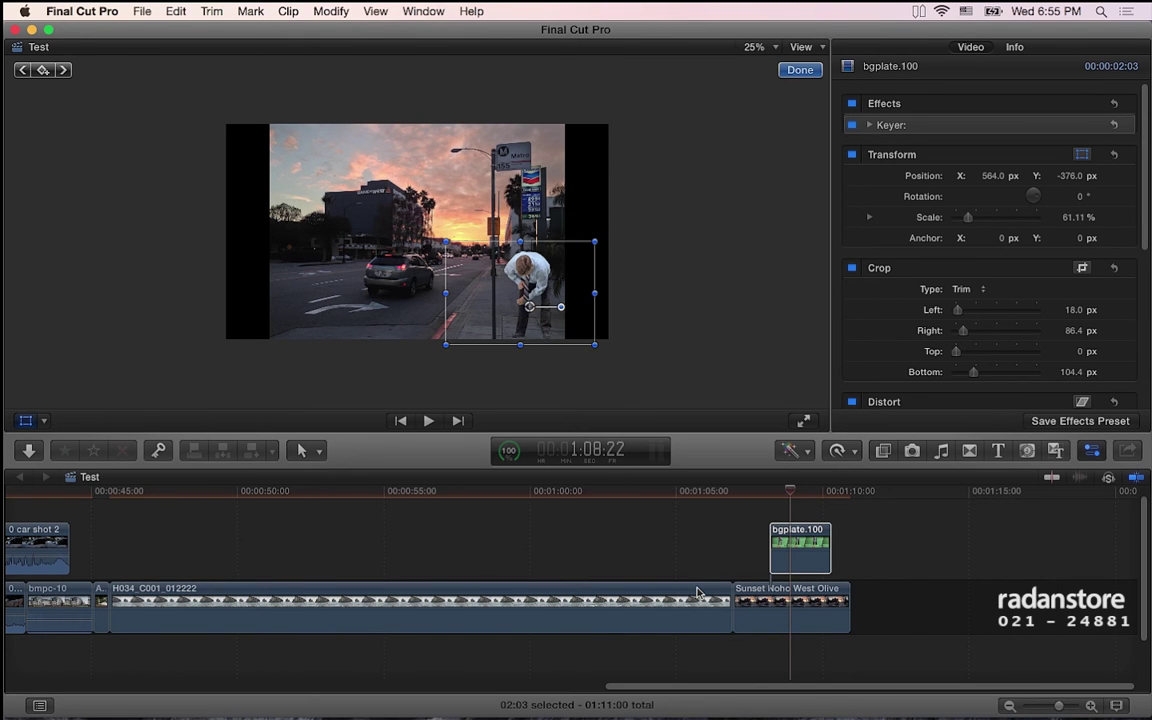
key("super+equal")
key("shift+z")
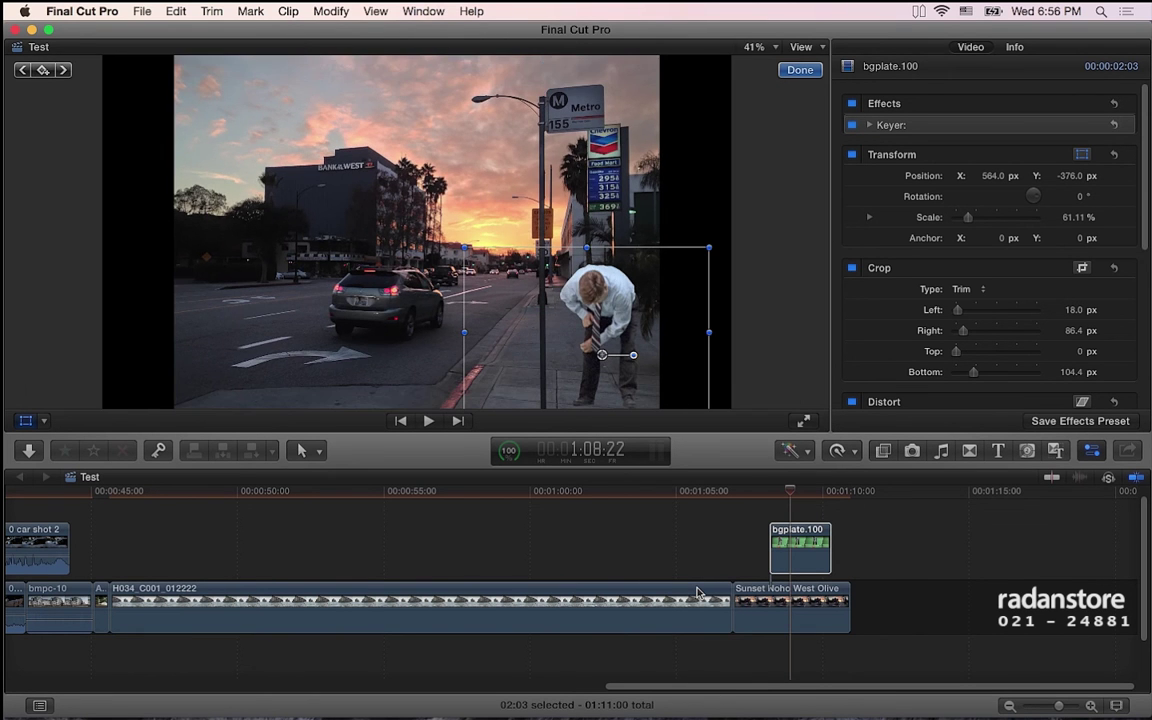
left_click(802, 497)
key("super+equal")
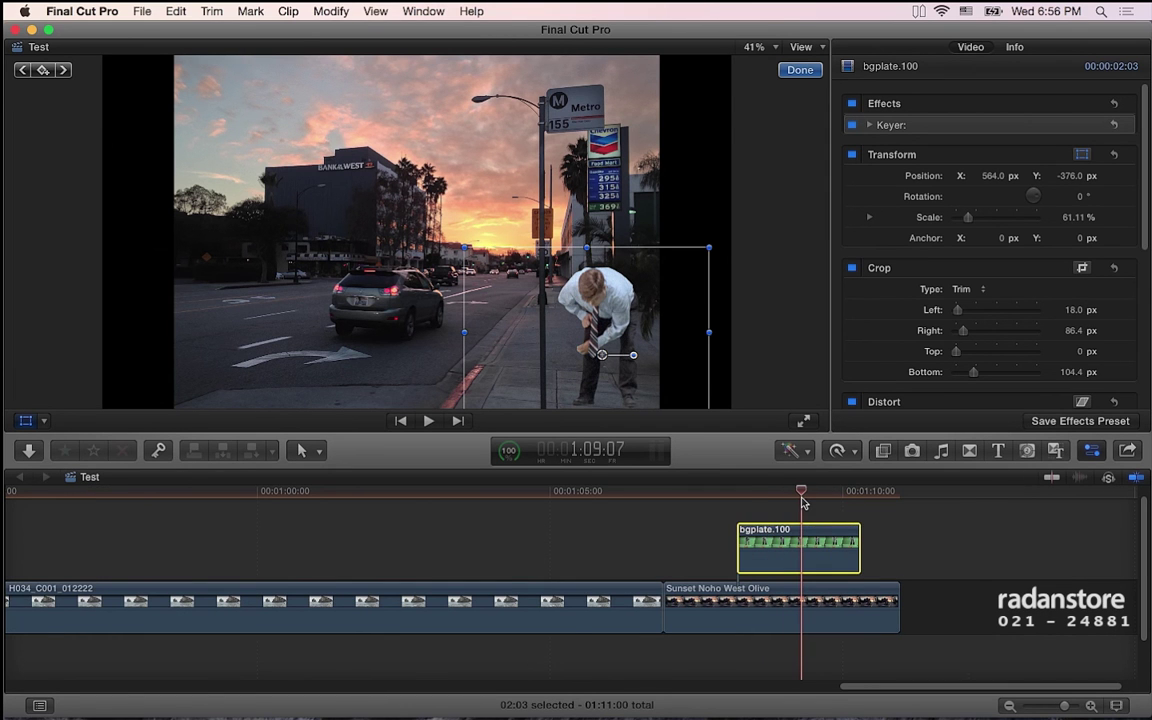
left_click(745, 505)
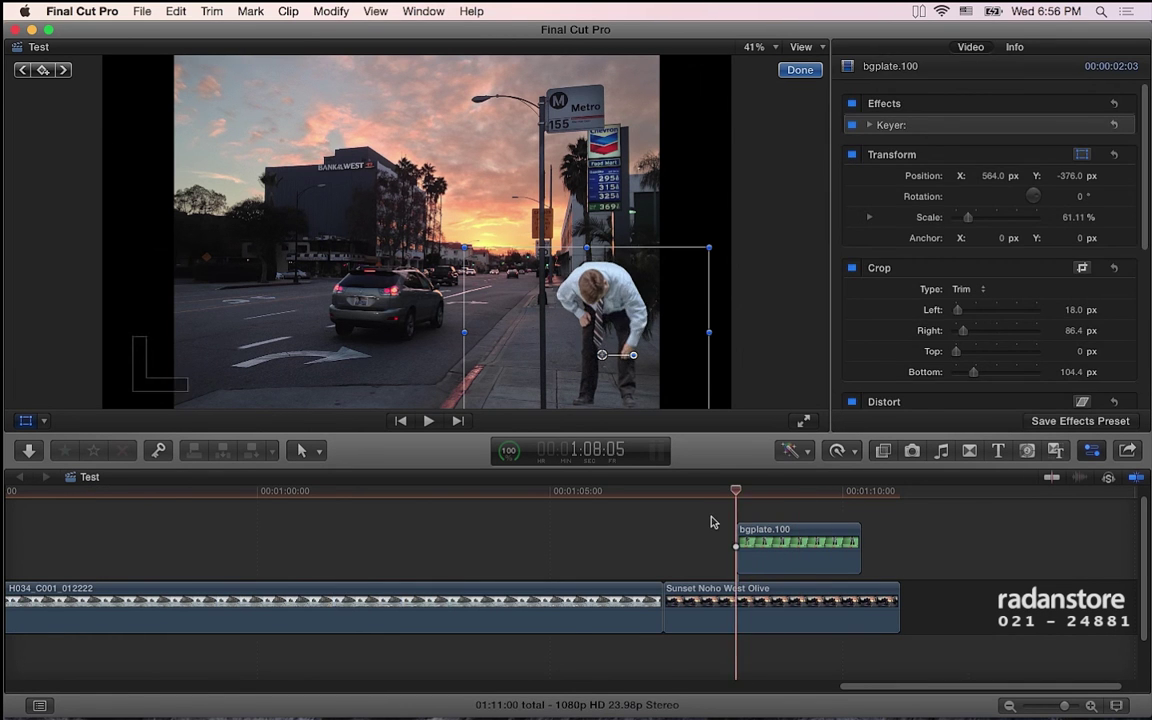
left_click_drag(760, 493, 815, 490)
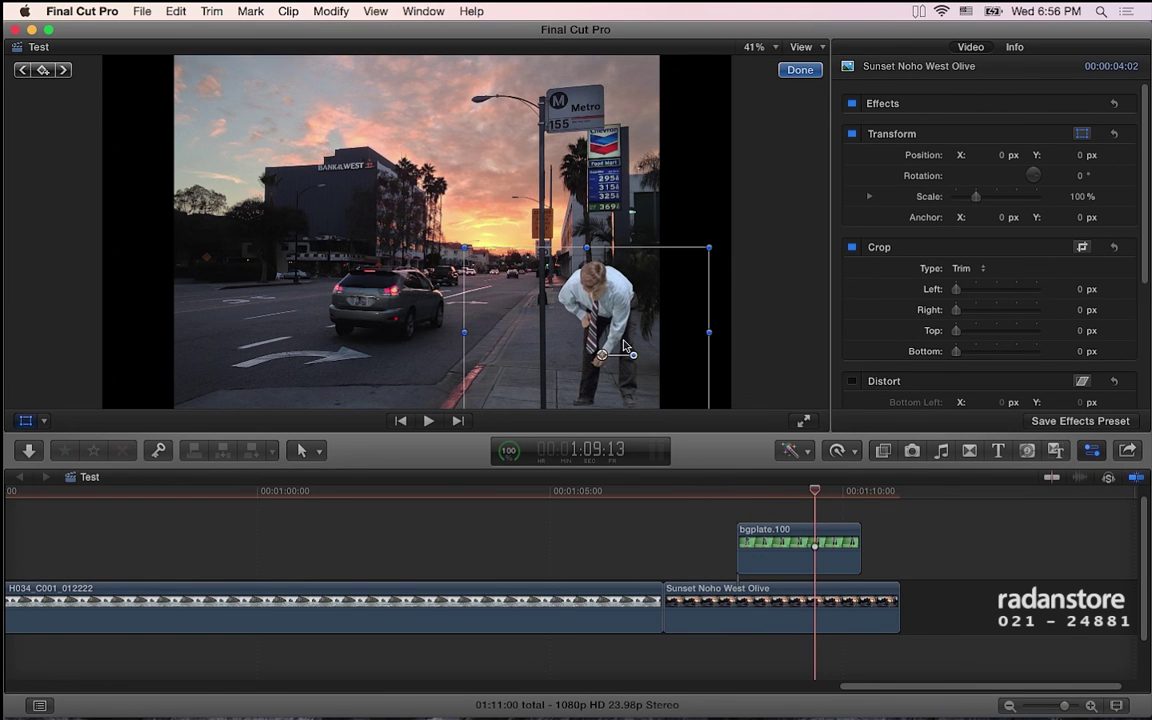
- Nudge the keyed man right to X 571.3 px and exit the on-screen controls
left_click_drag(625, 348, 611, 315)
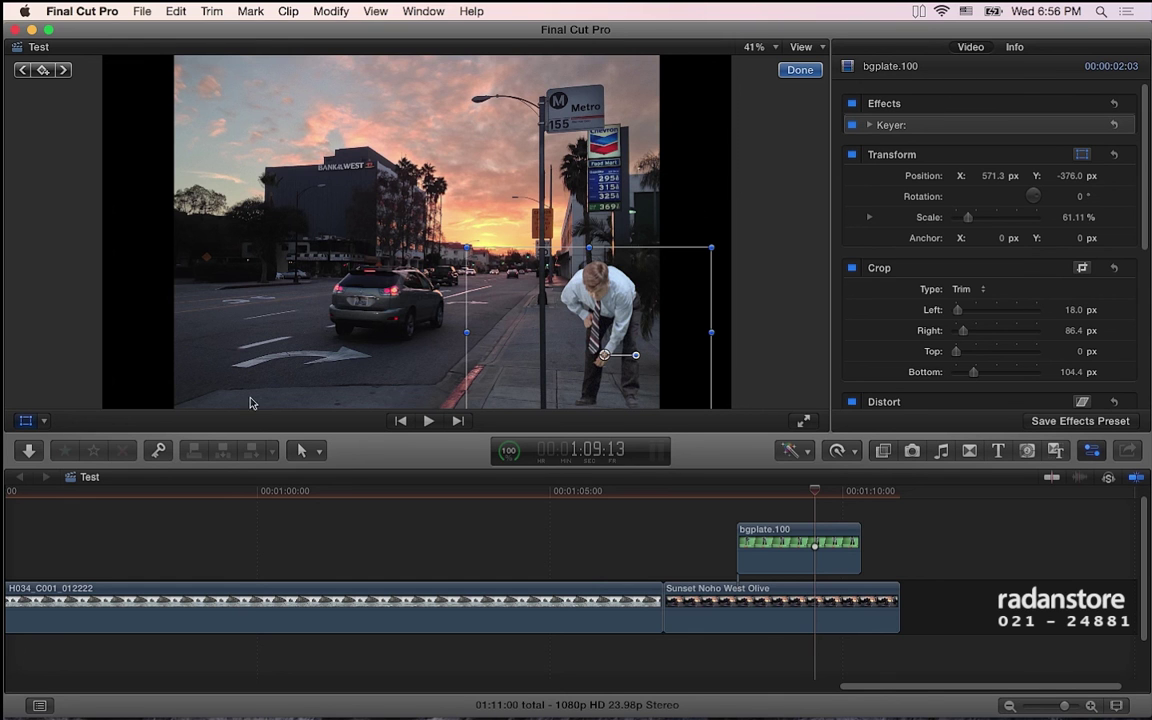
left_click(45, 422)
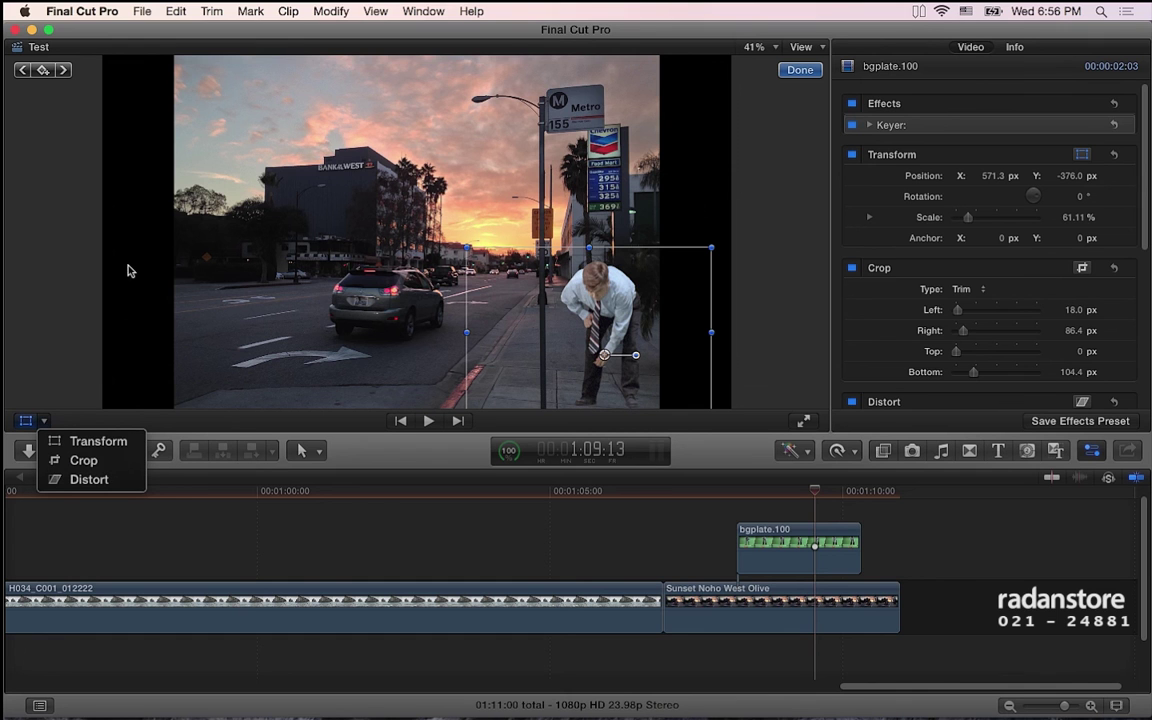
key("Escape")
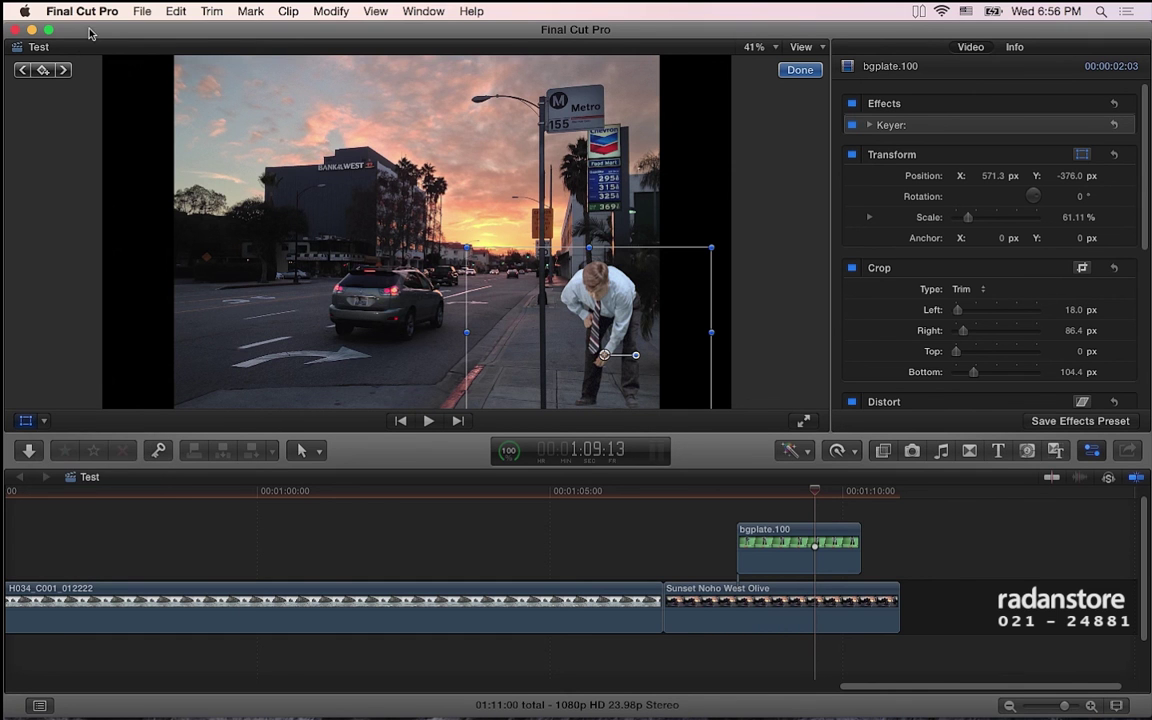
left_click(792, 70)
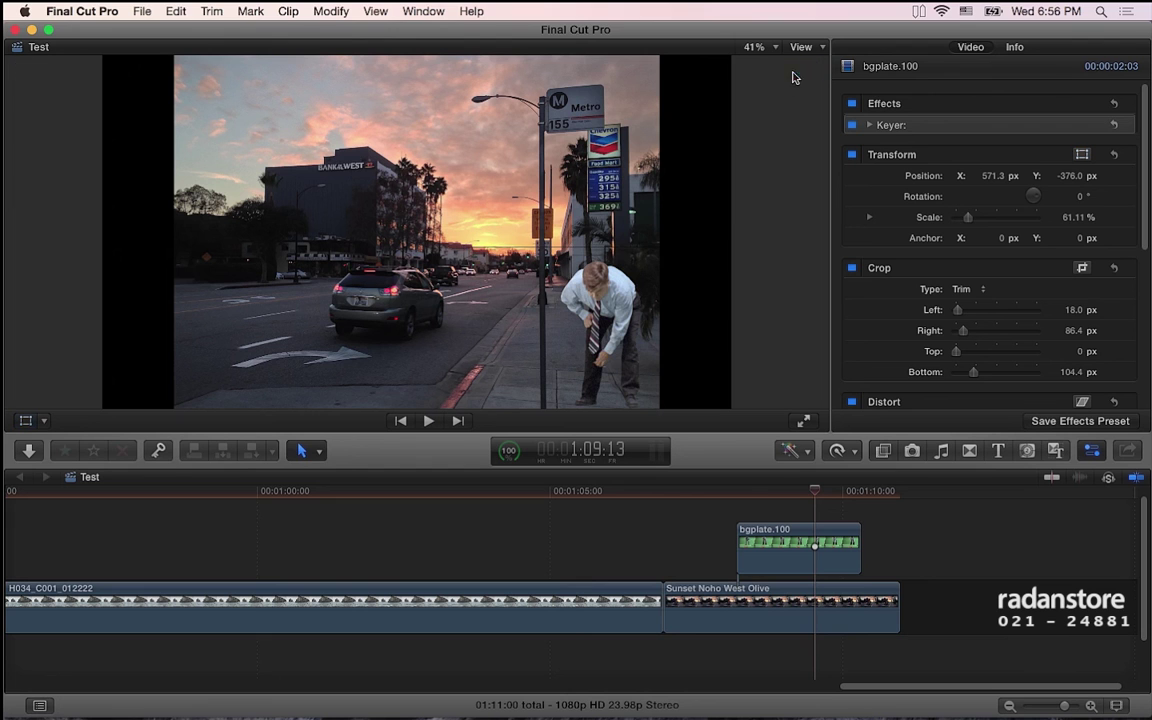